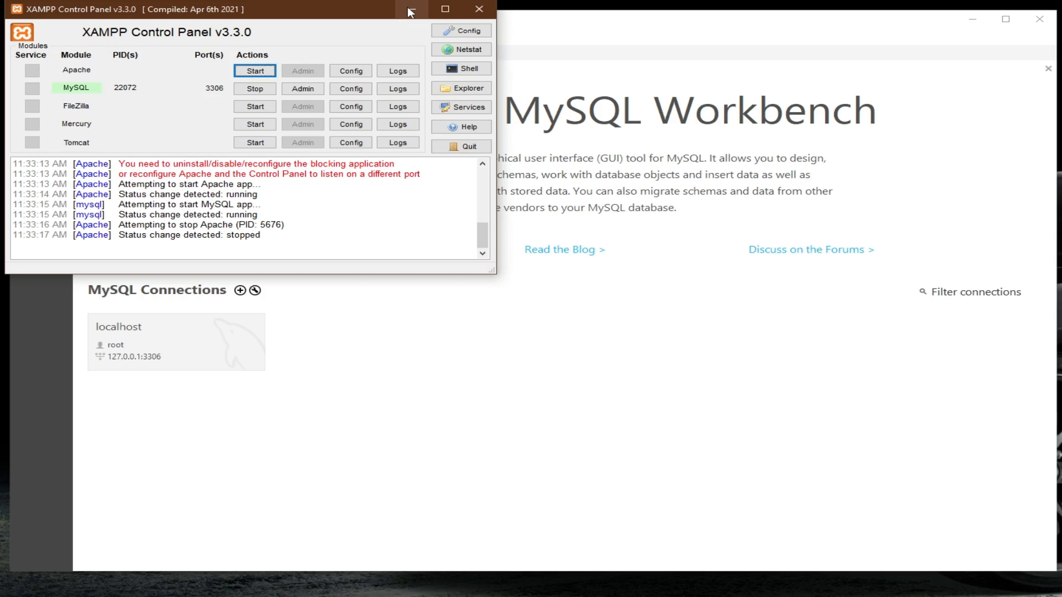
# Minimize the XAMPP Control Panel and bring up the setup form for a new MySQL connection
pyautogui.click(411, 12)
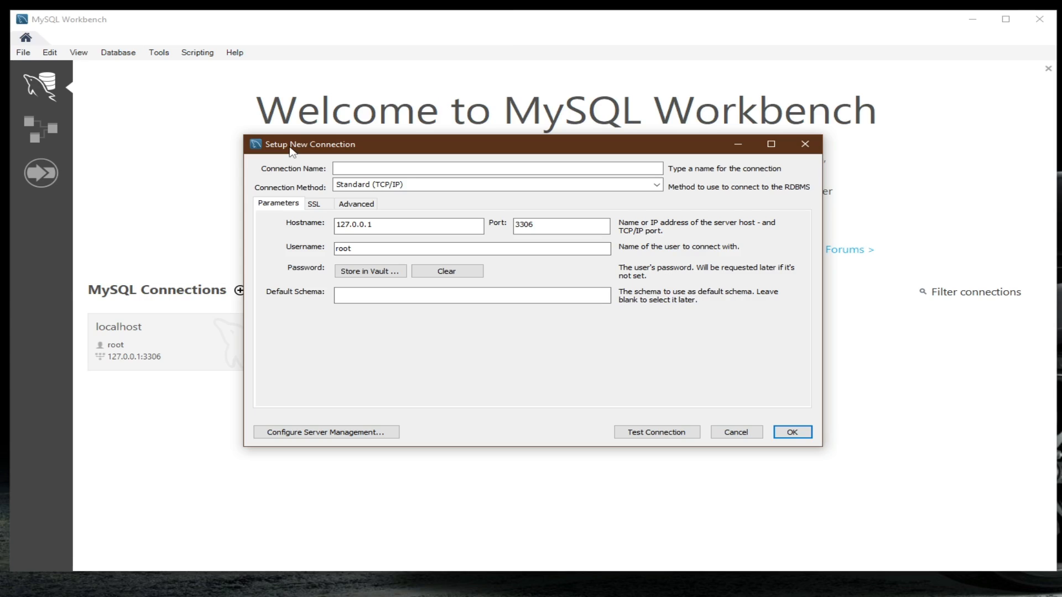
pyautogui.click(379, 165)
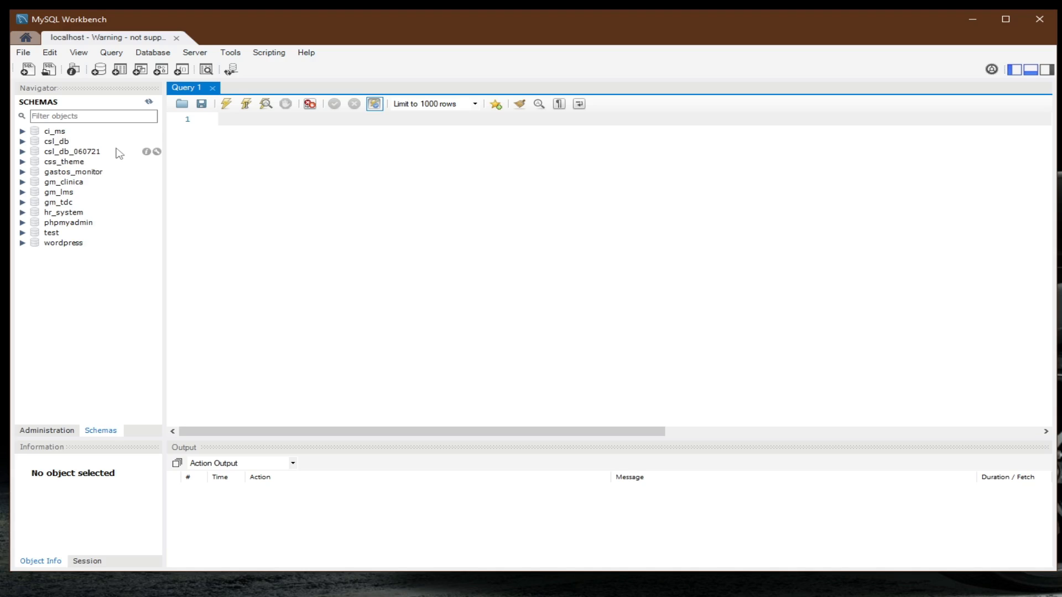
# Expand the ci_ms schema down to the columns of its author table
pyautogui.click(23, 131)
pyautogui.click(37, 142)
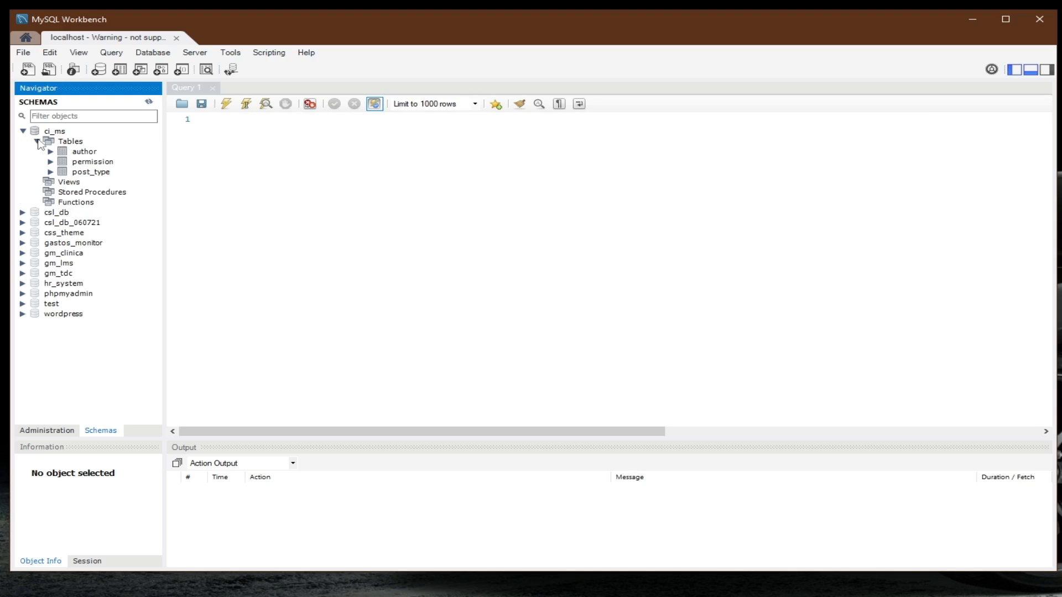
pyautogui.click(50, 152)
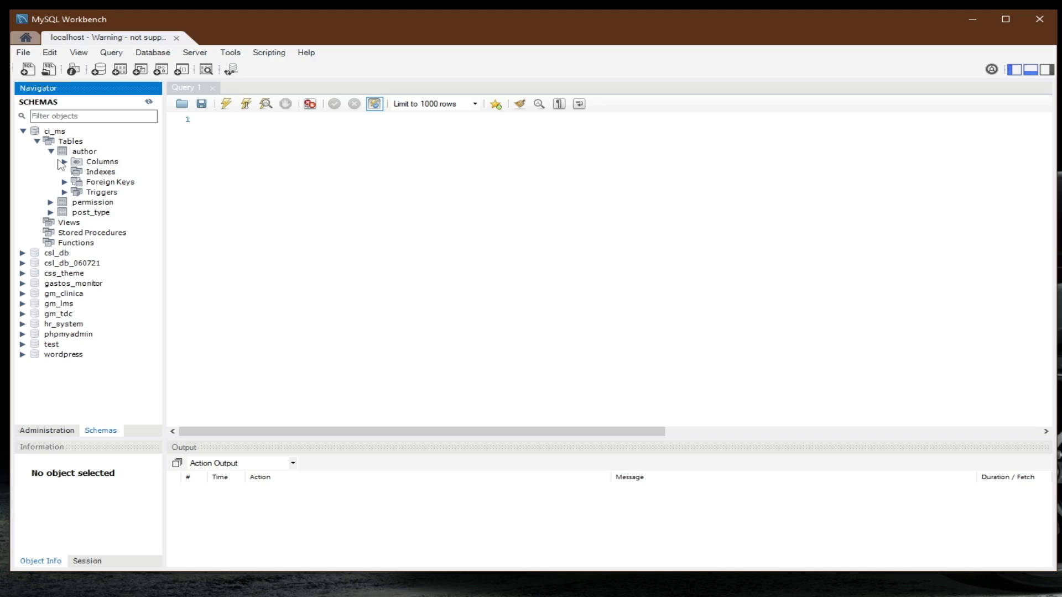
pyautogui.click(63, 161)
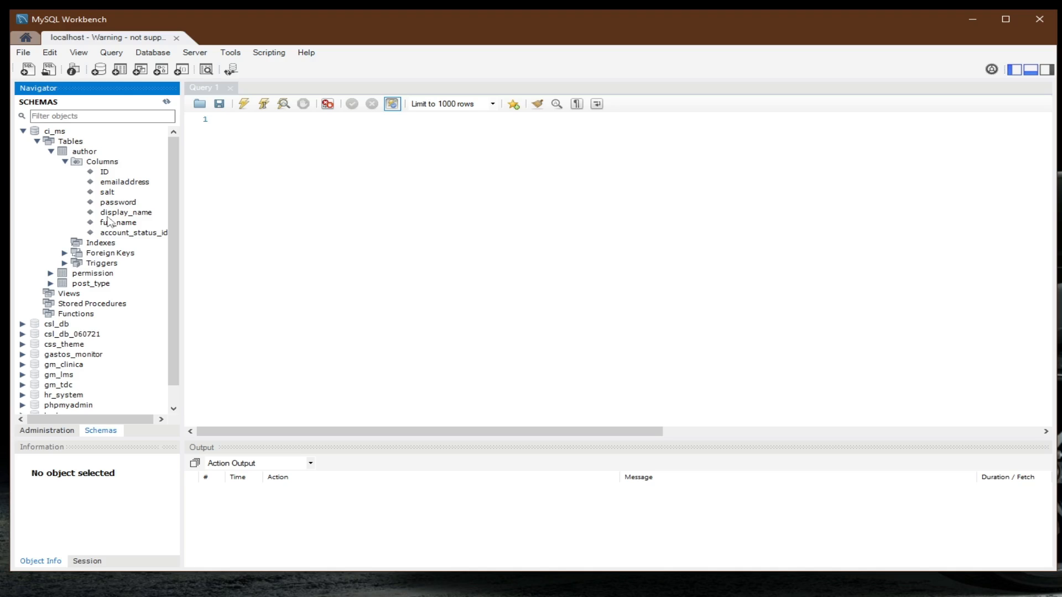
# Look at the options available for views and stored procedures in the ci_ms schema
pyautogui.click(70, 294)
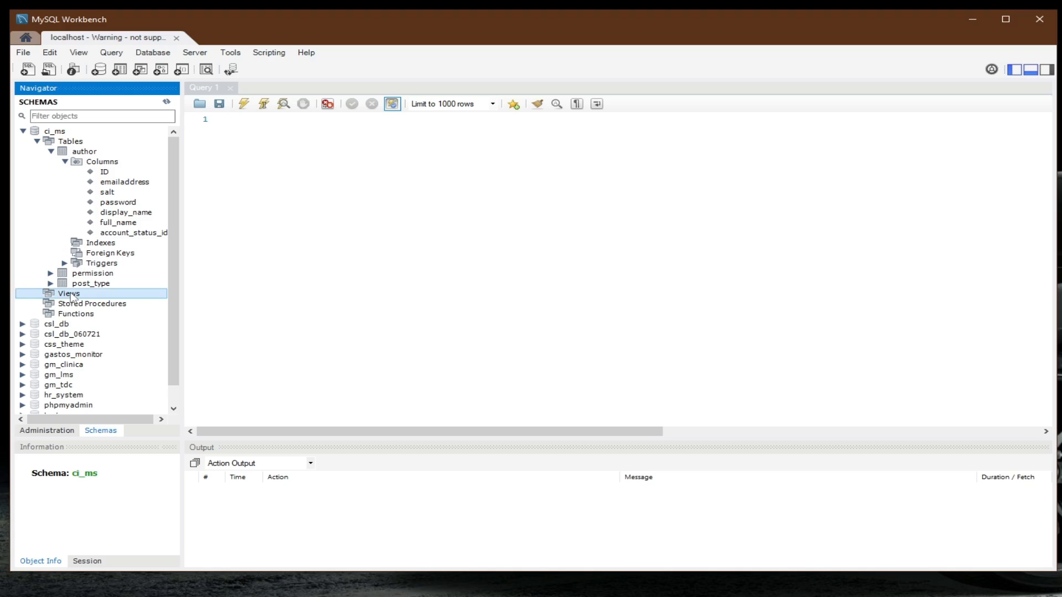
pyautogui.rightClick(72, 297)
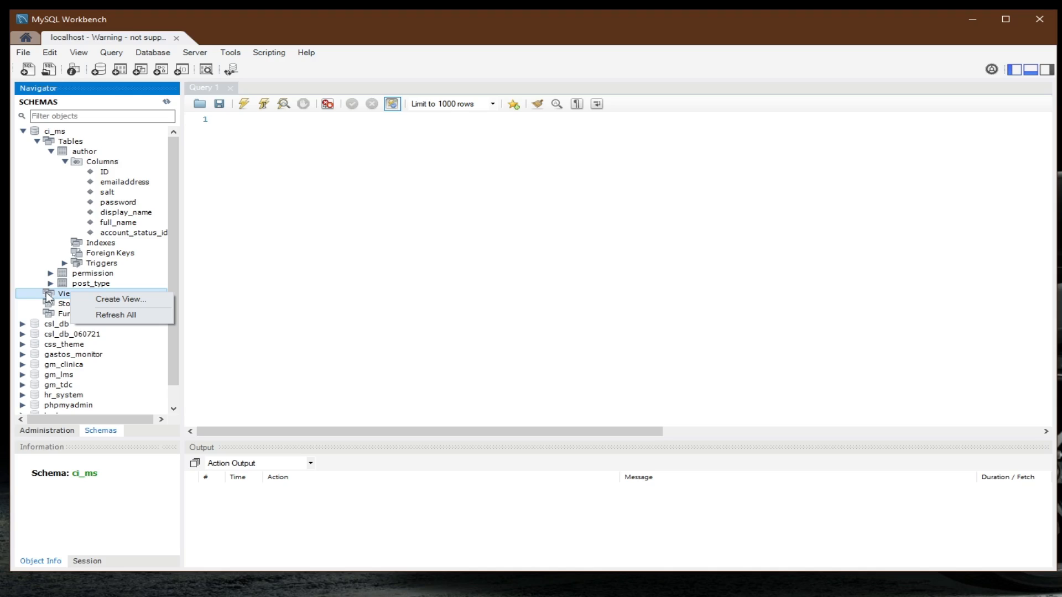
pyautogui.rightClick(61, 303)
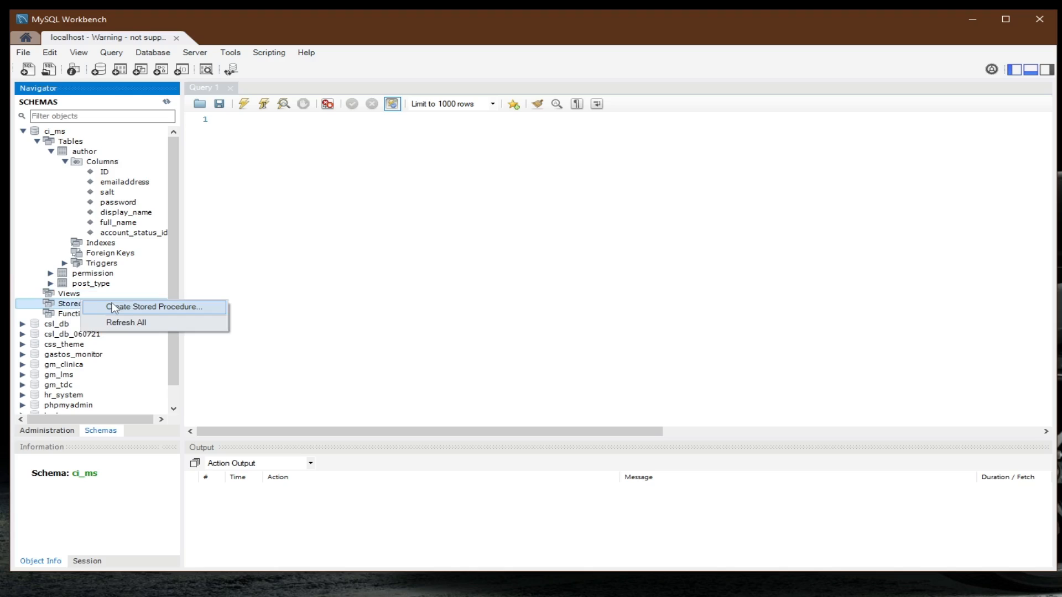
pyautogui.click(114, 308)
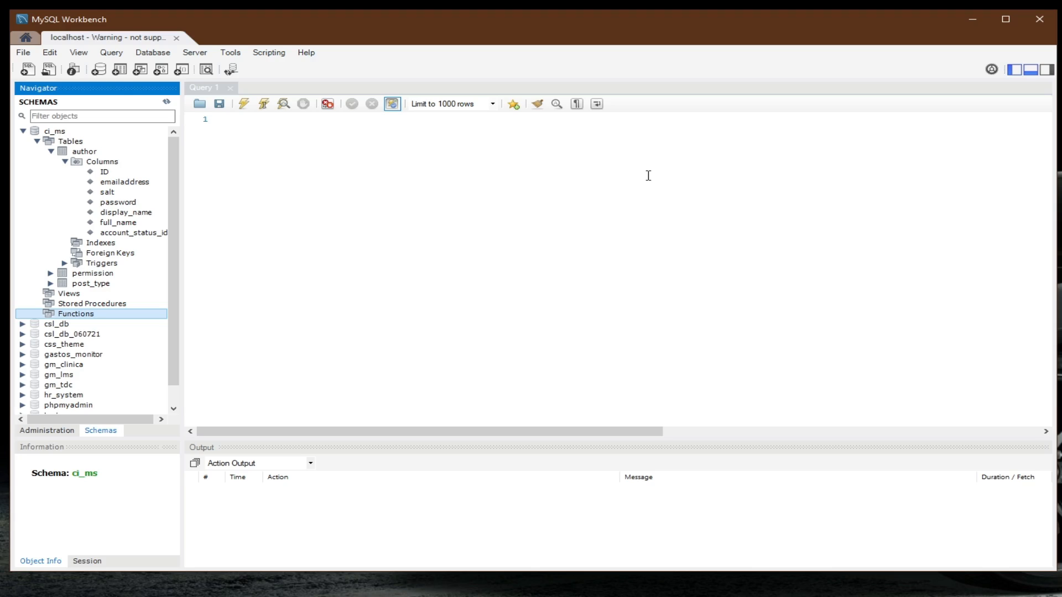
pyautogui.click(313, 153)
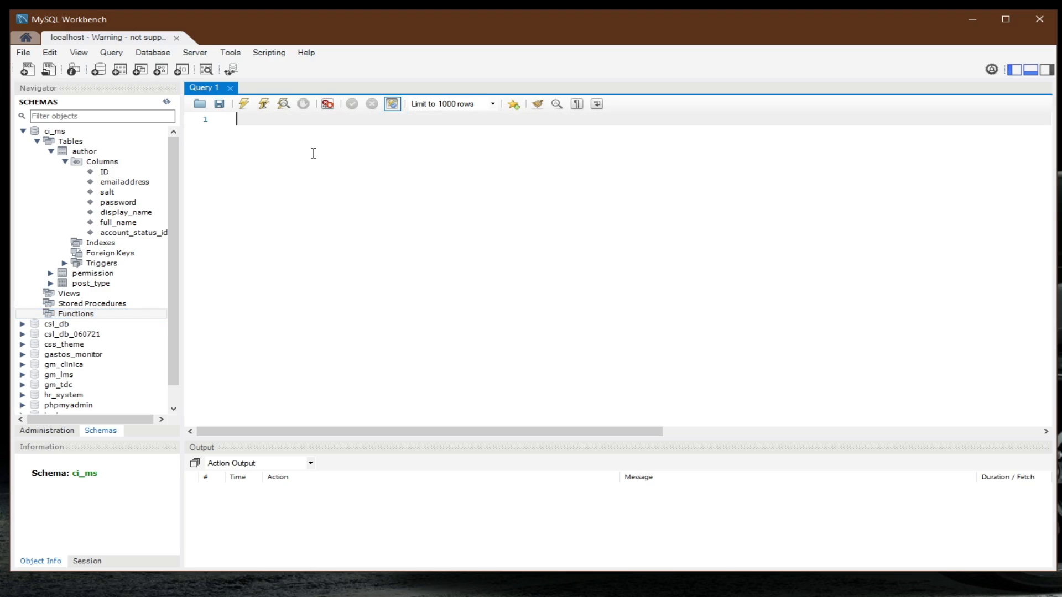
# Set ci_ms as the default schema and collapse its tree
pyautogui.click(60, 134)
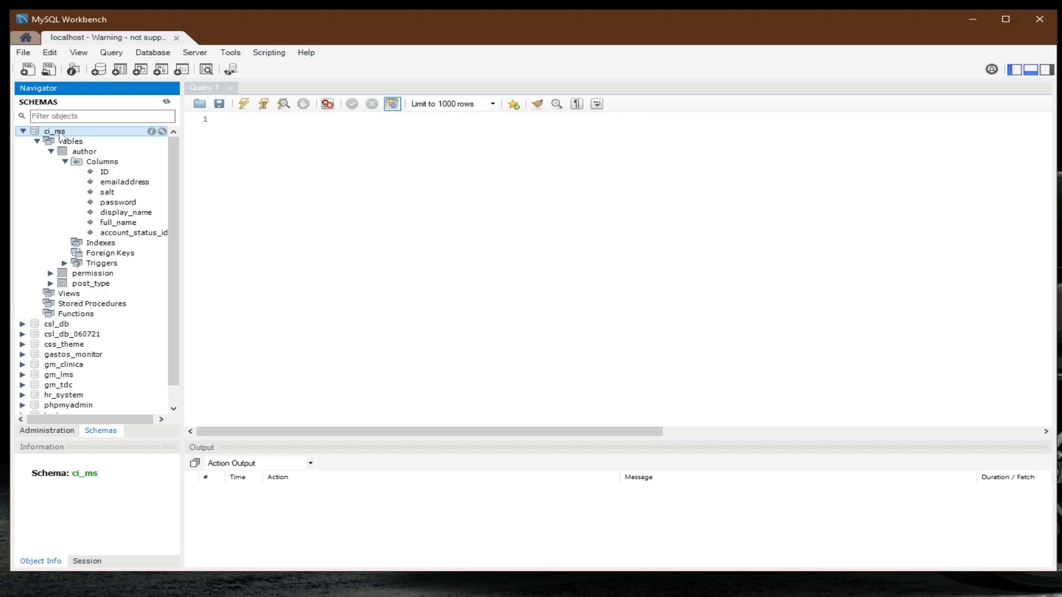
pyautogui.doubleClick(60, 135)
pyautogui.press('Left')
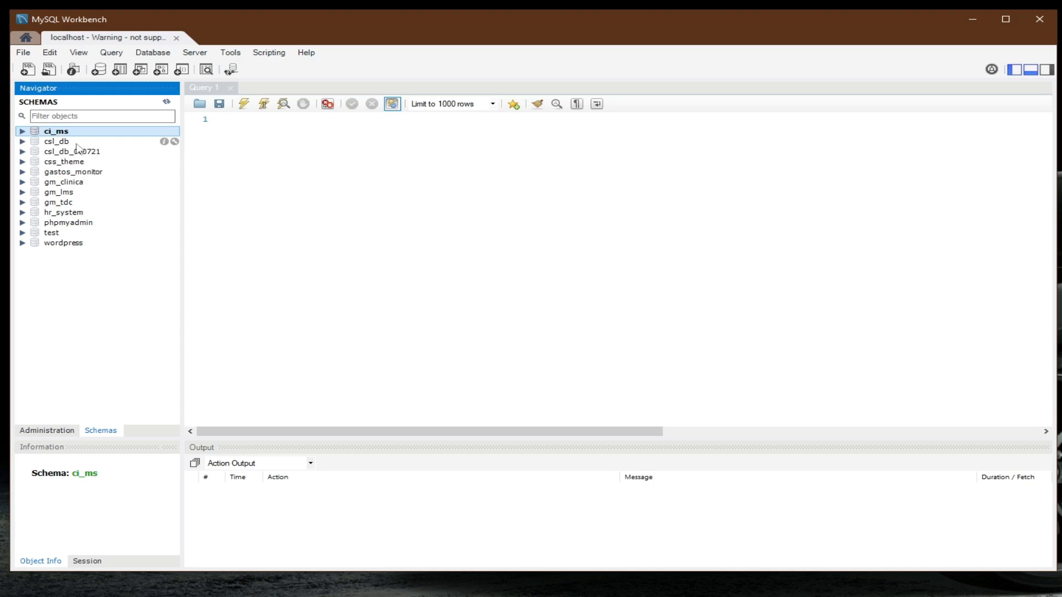
# Set csl_db as the default schema and collapse its tree
pyautogui.click(61, 146)
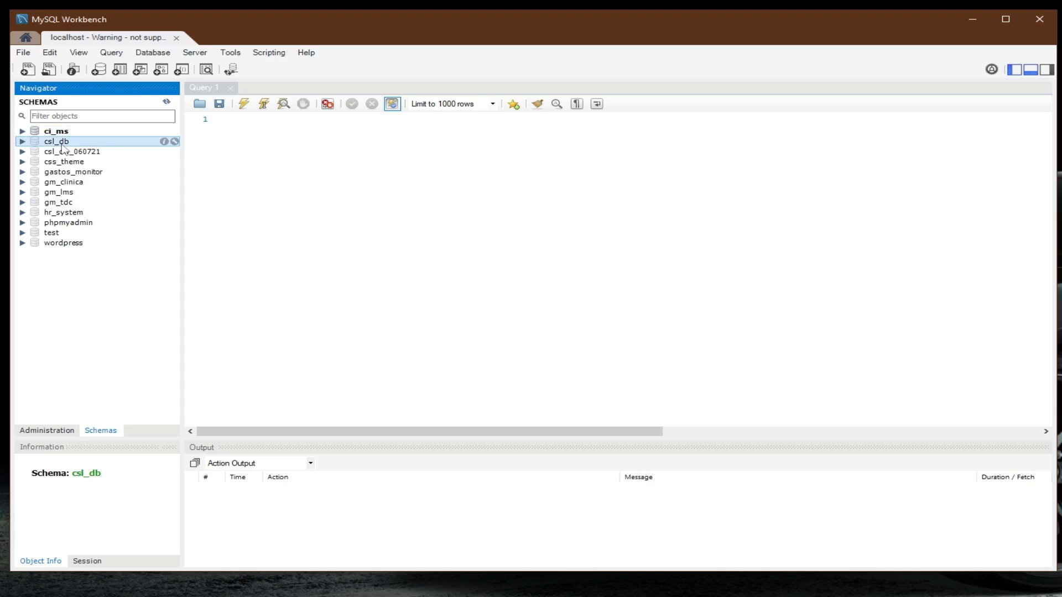
pyautogui.doubleClick(62, 145)
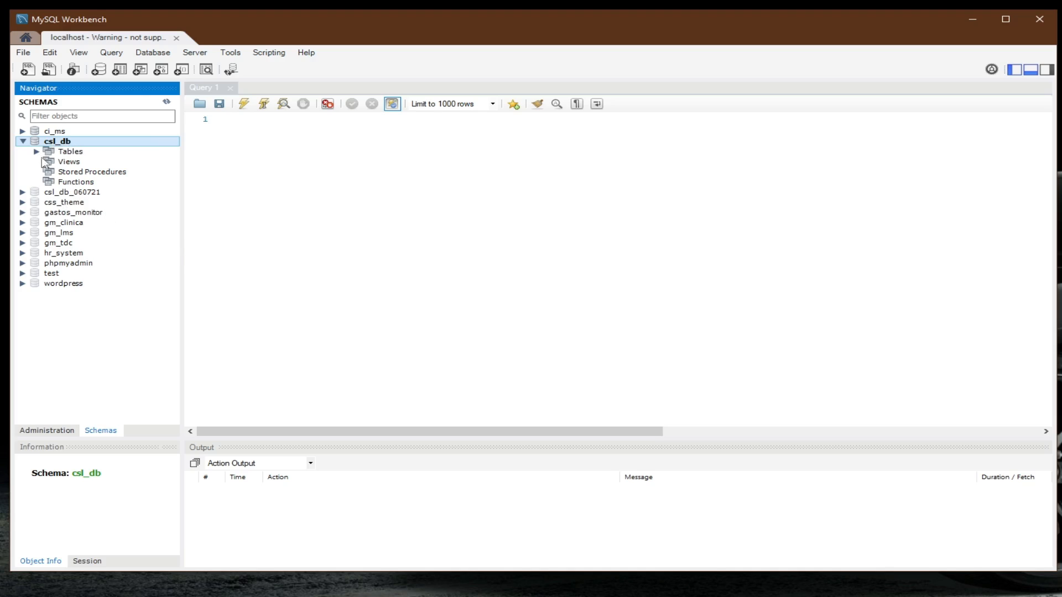
pyautogui.click(23, 141)
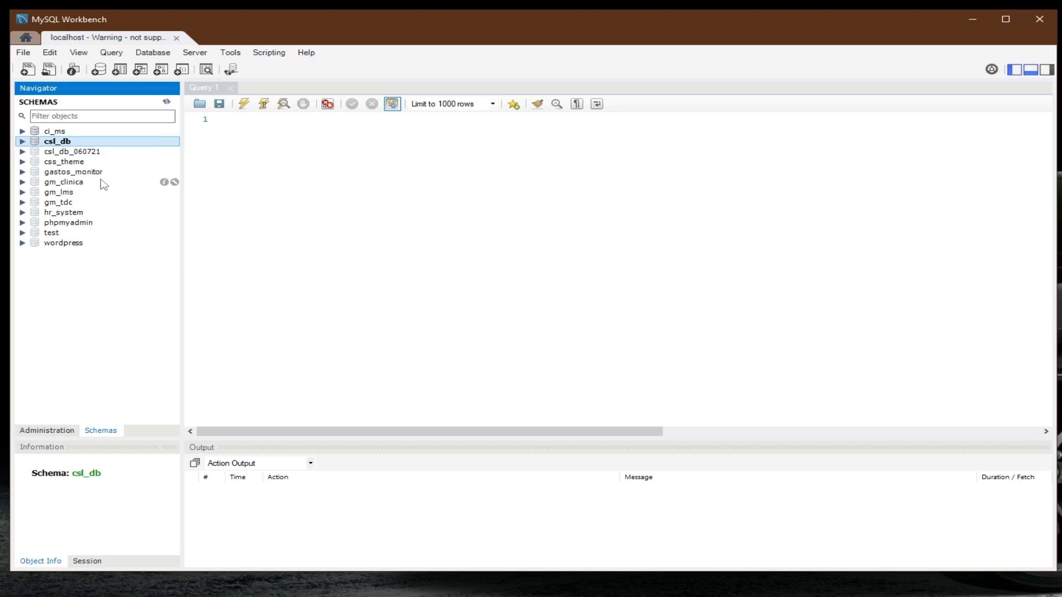
# Set test as the default schema and start creating a new table in it
pyautogui.click(67, 214)
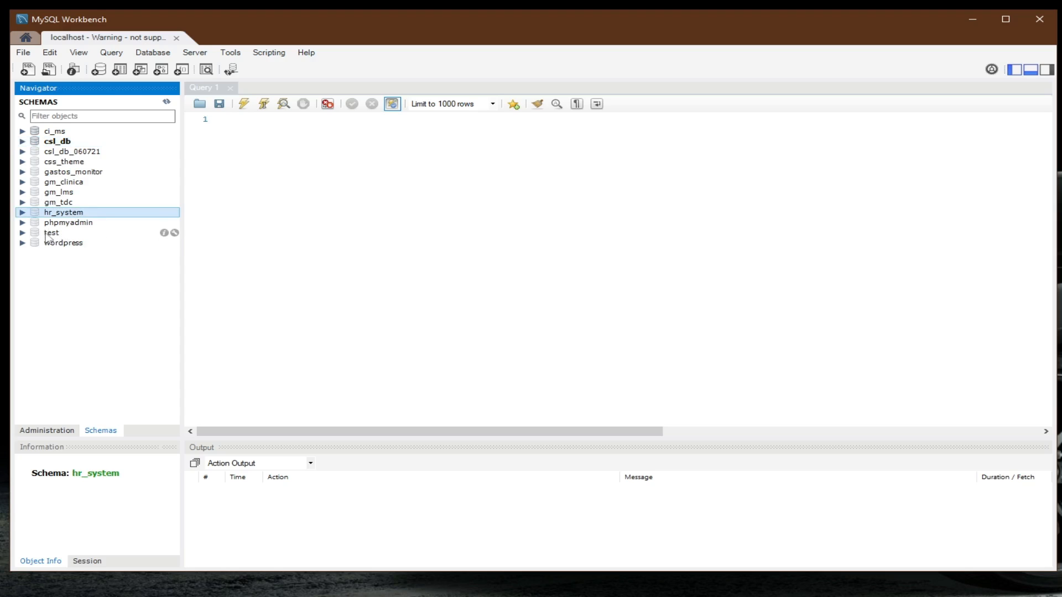
pyautogui.doubleClick(52, 233)
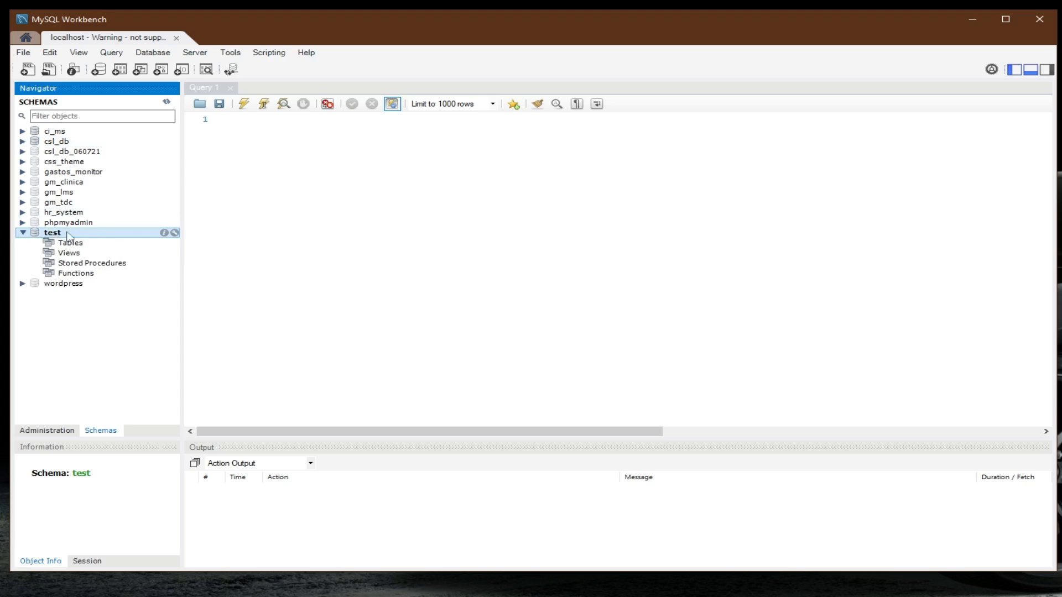
pyautogui.click(66, 245)
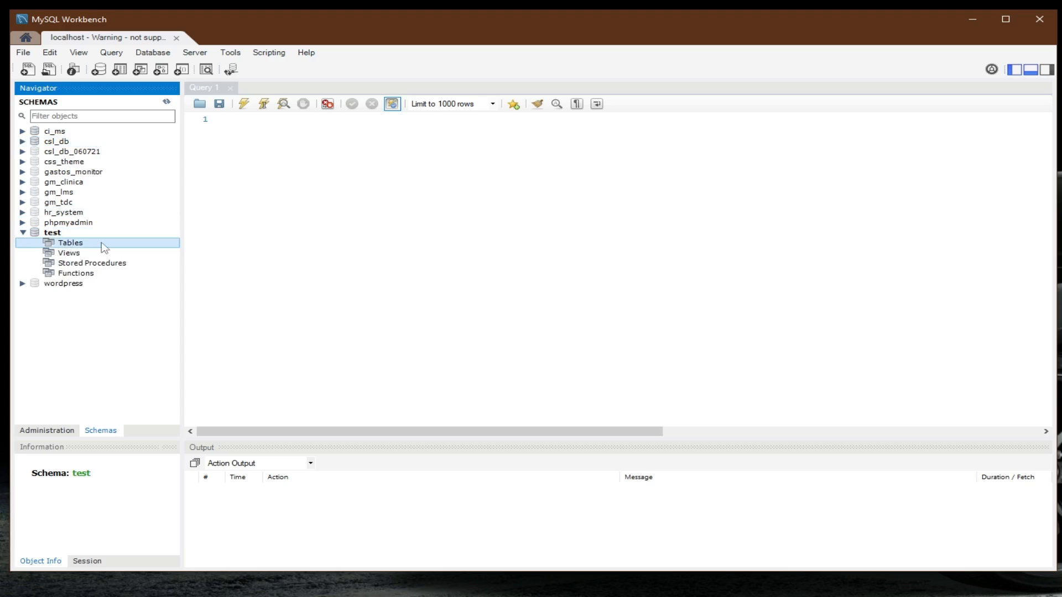
pyautogui.rightClick(69, 244)
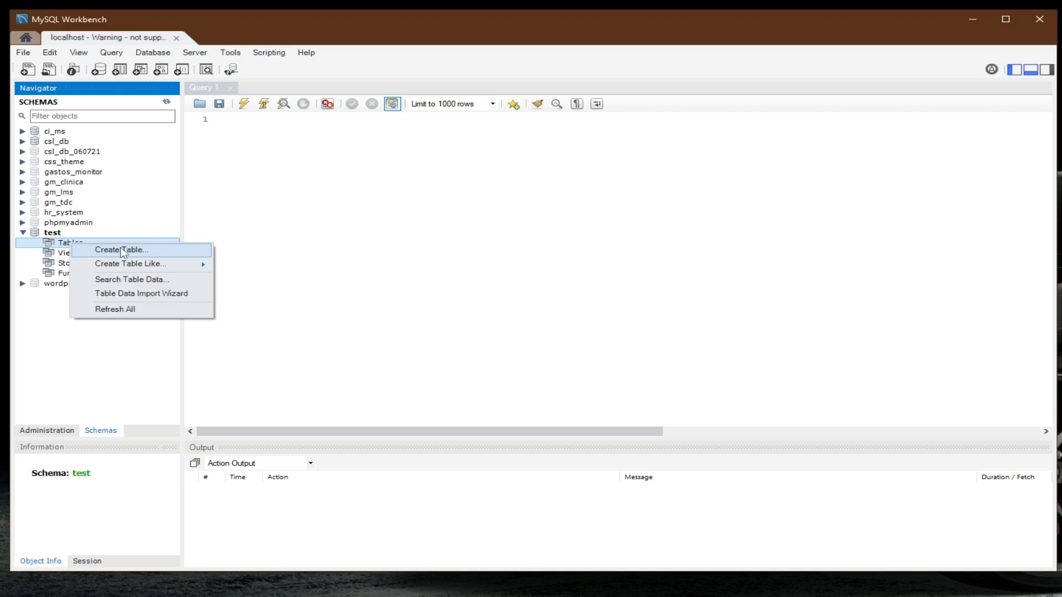
pyautogui.click(123, 251)
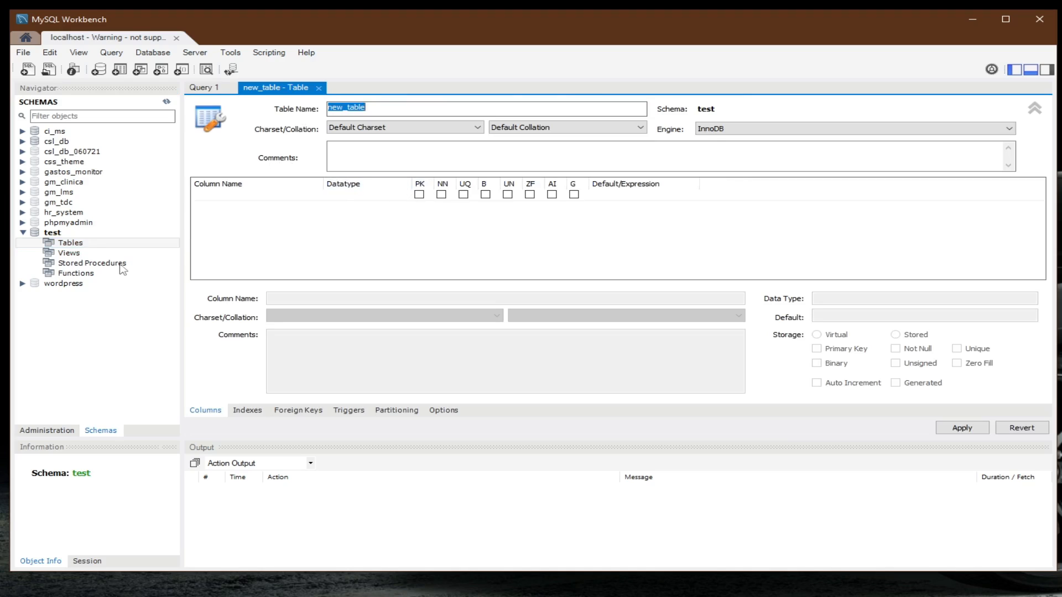
# Name the new table sample_table
pyautogui.rightClick(75, 244)
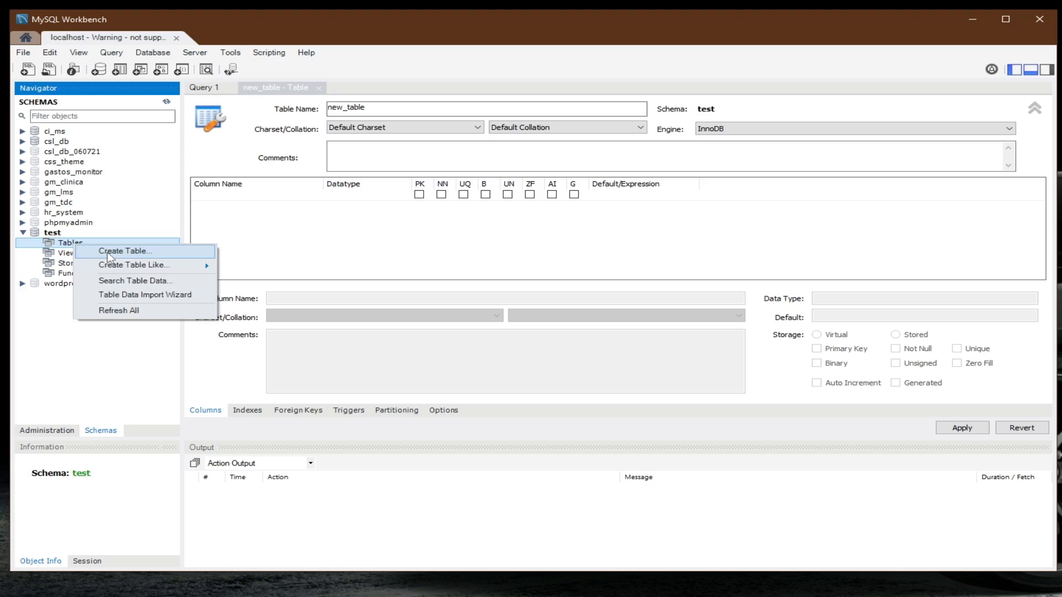
pyautogui.click(385, 108)
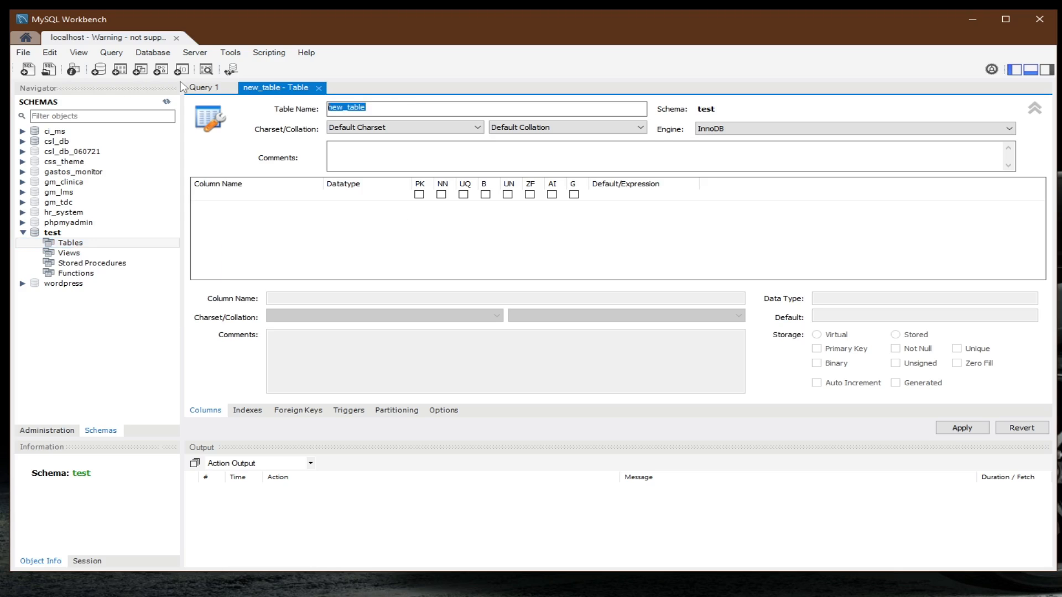
pyautogui.write('sample_table')
# Add an INT column named ID to sample_table as a not-null, auto-incrementing primary key
pyautogui.click(262, 198)
pyautogui.click(271, 197)
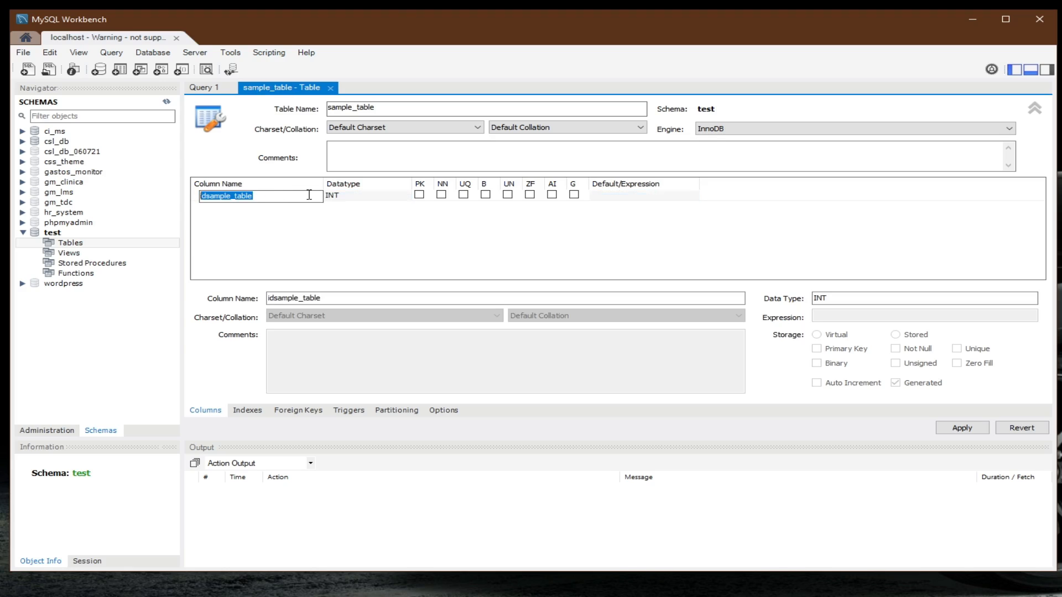
pyautogui.write('ID')
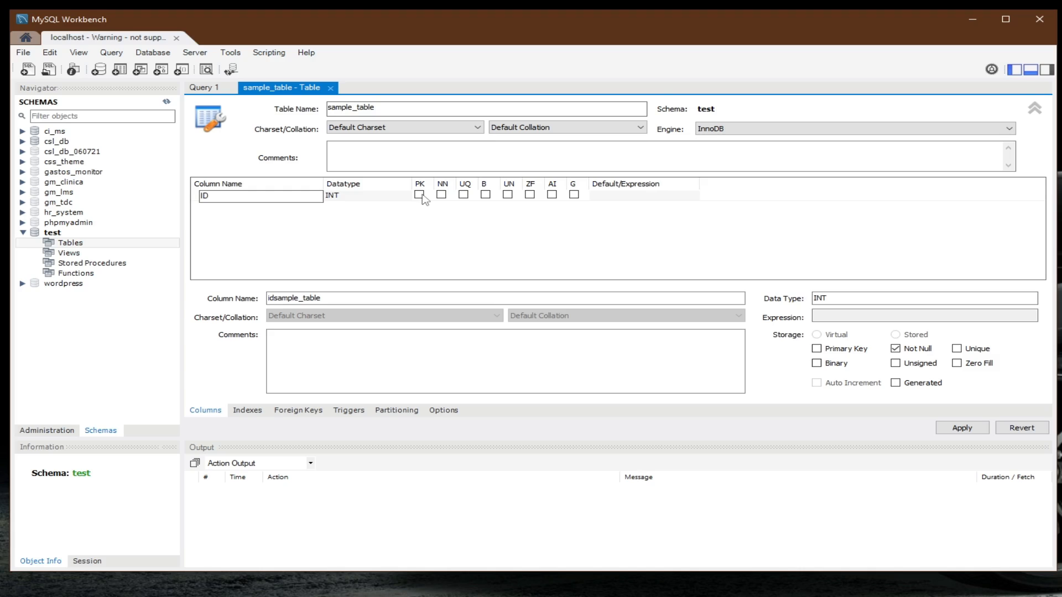
pyautogui.click(419, 195)
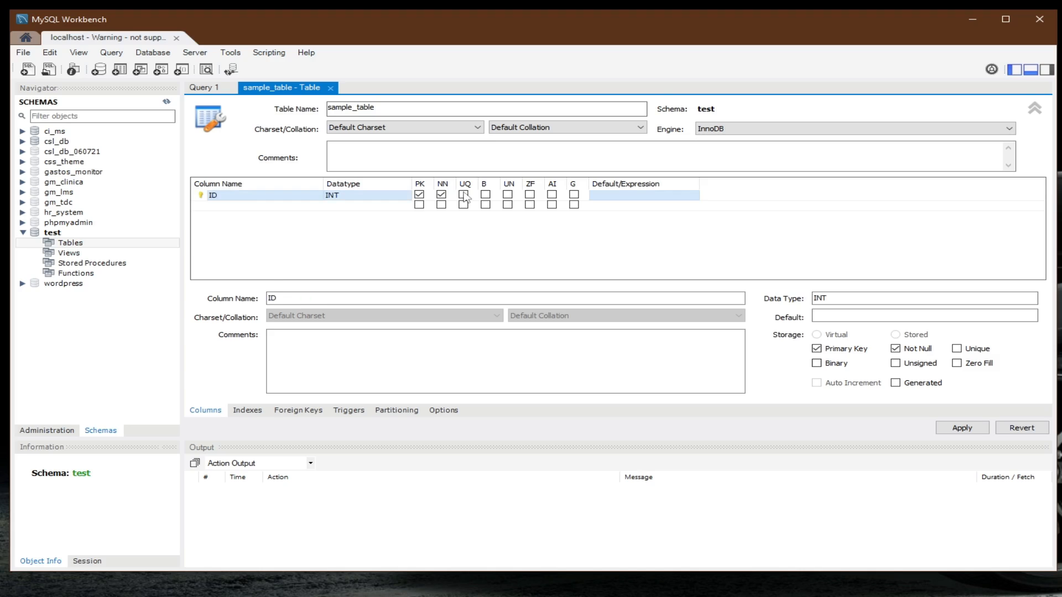
# Add a second column named first_name to sample_table with data type VARCHAR(45)
pyautogui.doubleClick(499, 216)
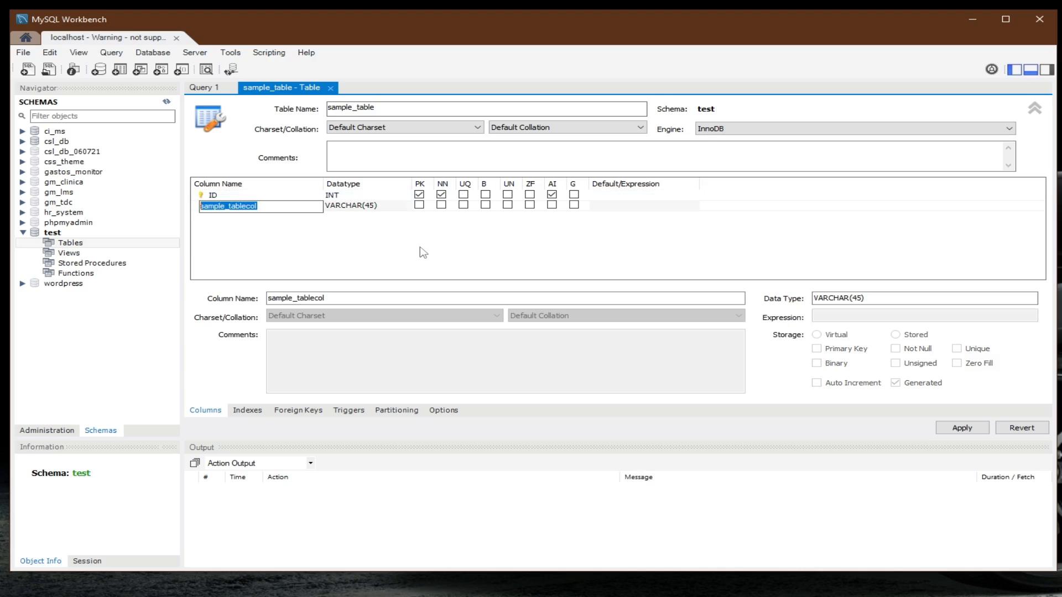
pyautogui.write('first_name')
pyautogui.click(377, 215)
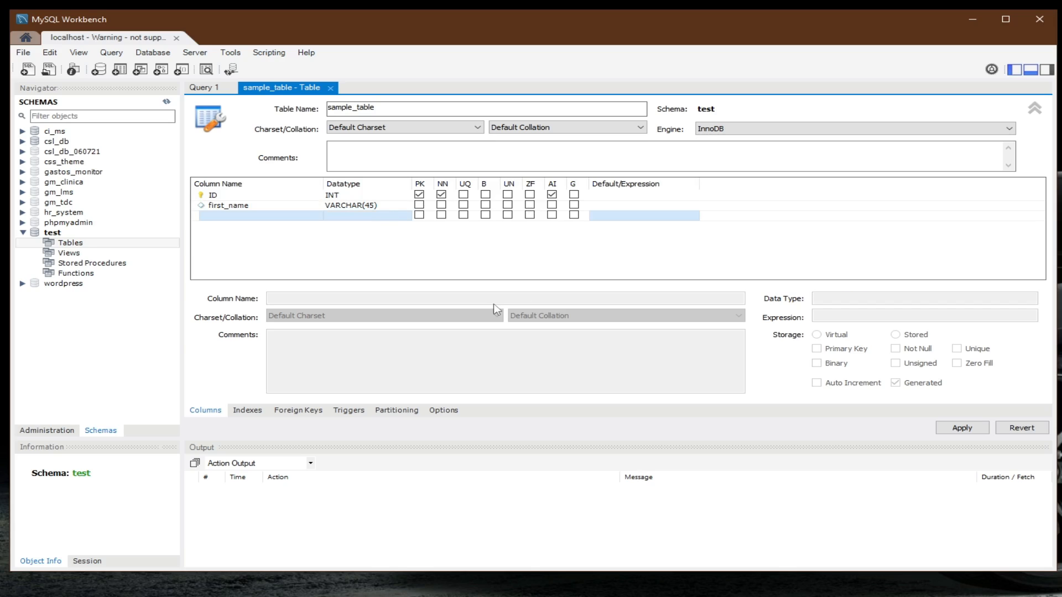
pyautogui.click(411, 148)
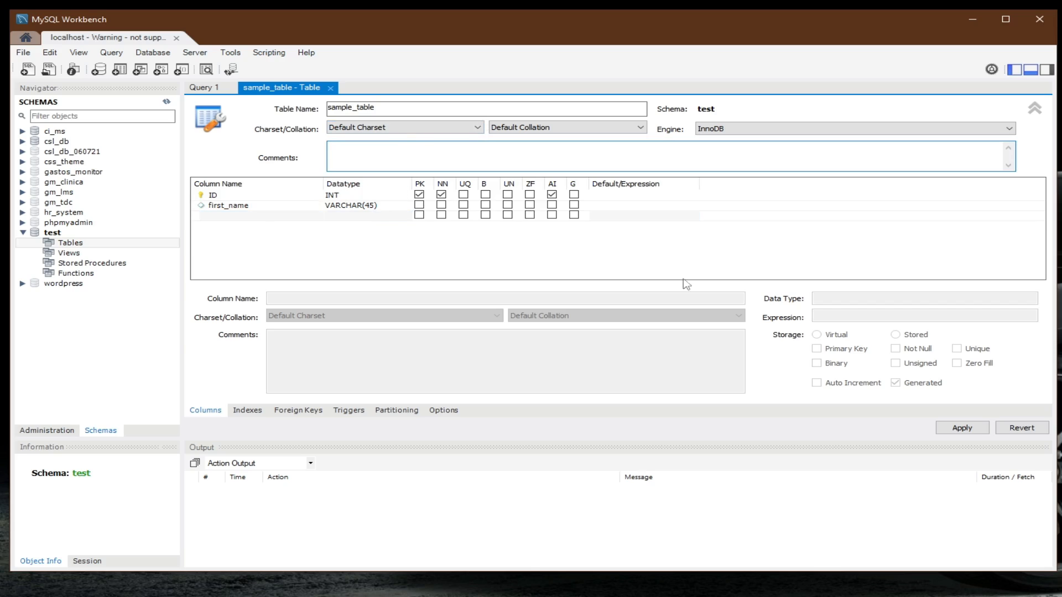
pyautogui.click(248, 195)
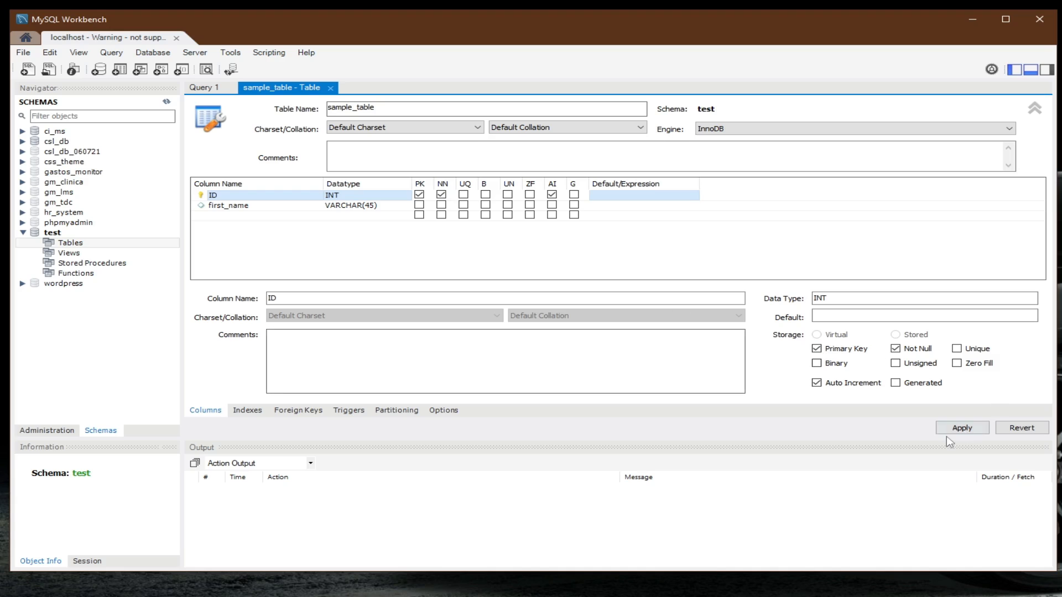
# Review the generated CREATE TABLE script for sample_table and apply it to the test schema
pyautogui.click(966, 430)
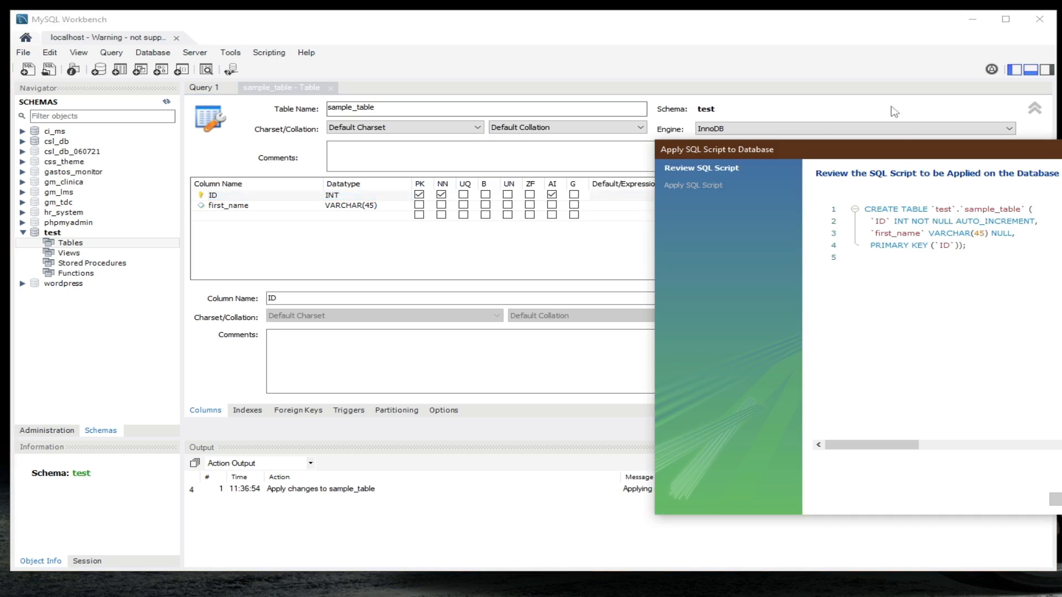
pyautogui.moveTo(565, 132); pyautogui.dragTo(548, 125)
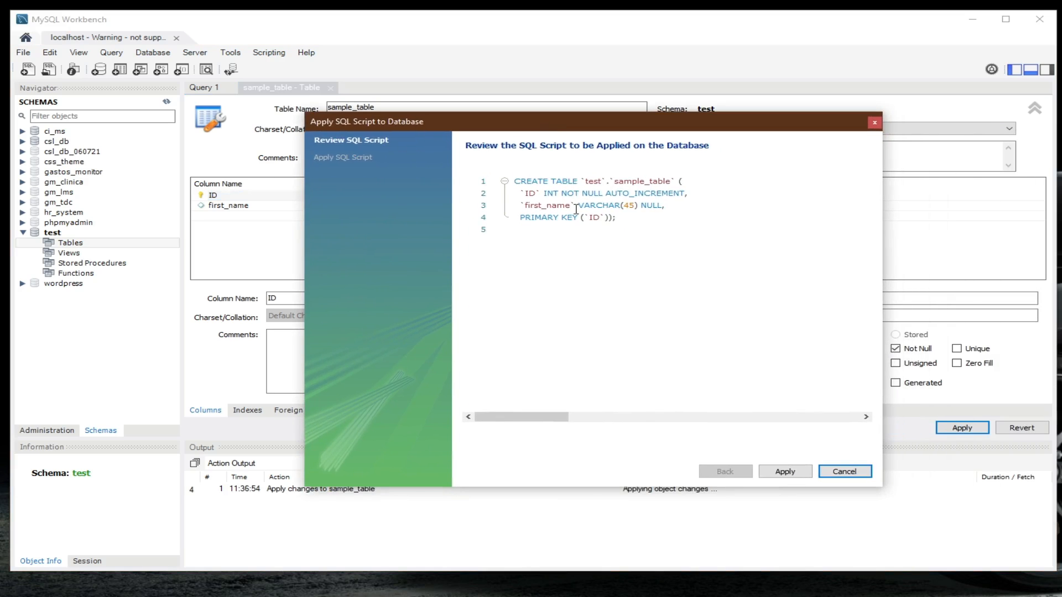
pyautogui.moveTo(624, 221); pyautogui.dragTo(432, 174)
pyautogui.click(631, 219)
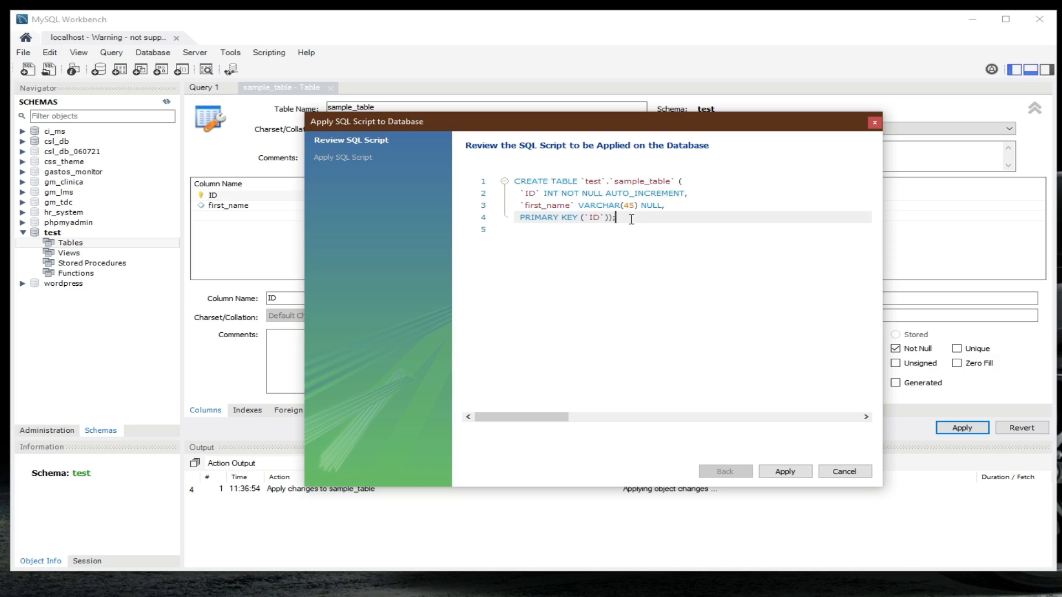
pyautogui.moveTo(640, 218); pyautogui.dragTo(463, 171)
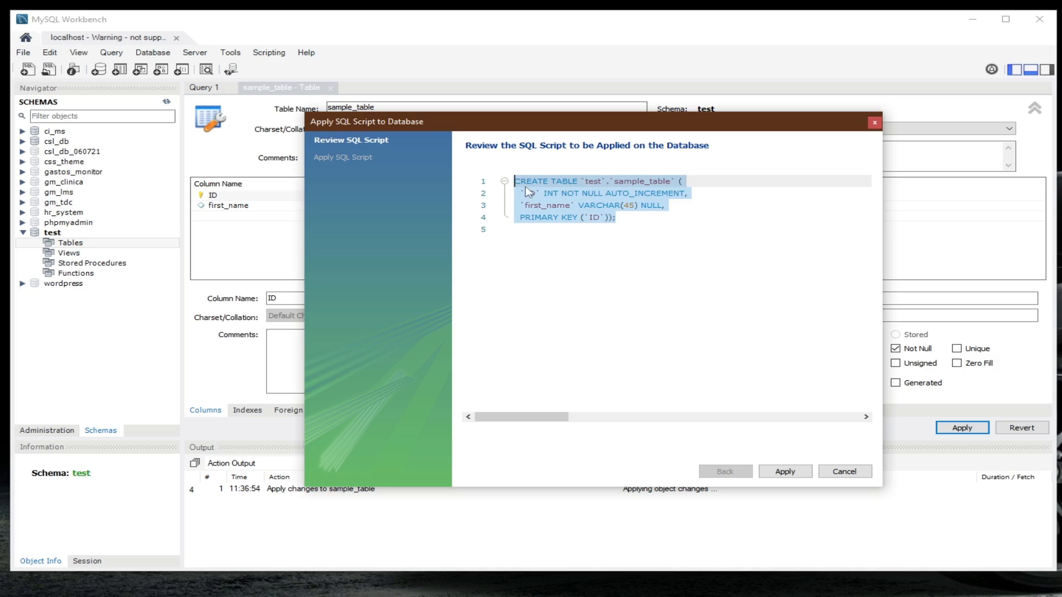
pyautogui.click(582, 195)
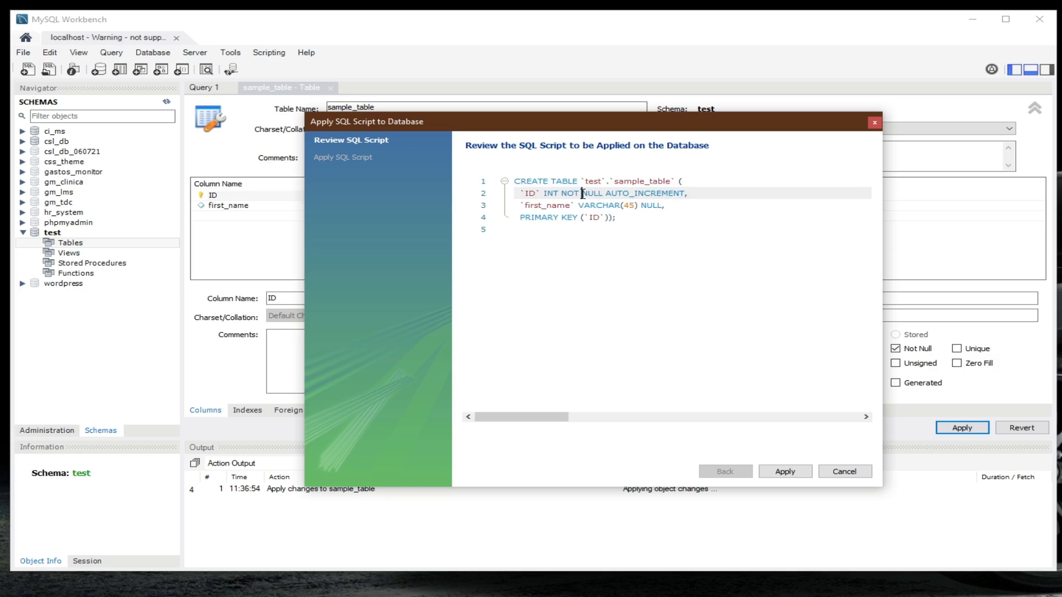
pyautogui.moveTo(616, 218); pyautogui.dragTo(418, 180)
pyautogui.click(593, 193)
pyautogui.click(790, 472)
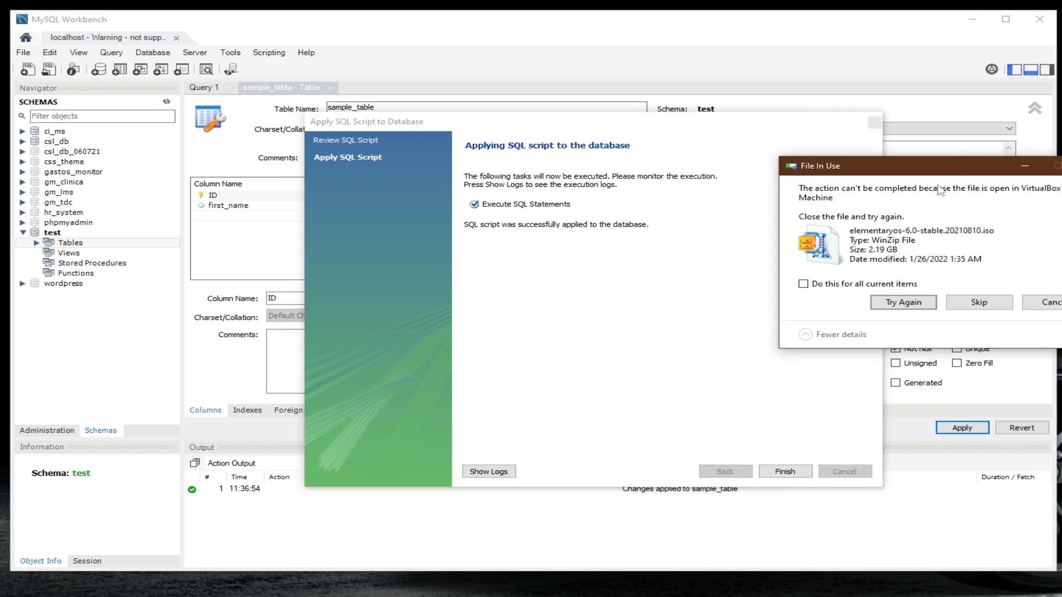
# Finish applying the script and expand the test schema's tables to view the column information of sample_table
pyautogui.moveTo(945, 175); pyautogui.dragTo(1018, 233)
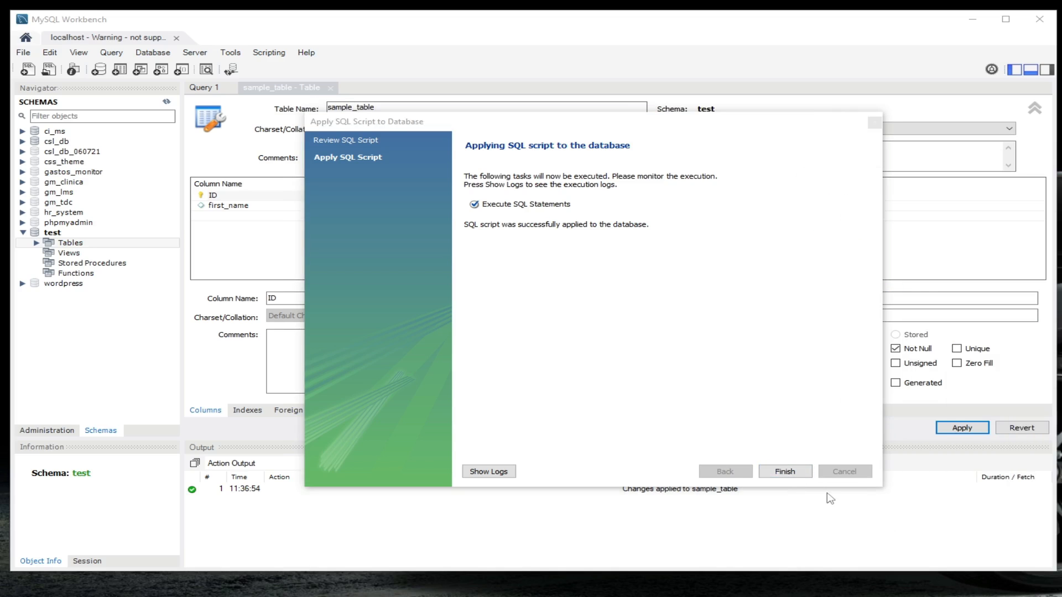
pyautogui.click(785, 471)
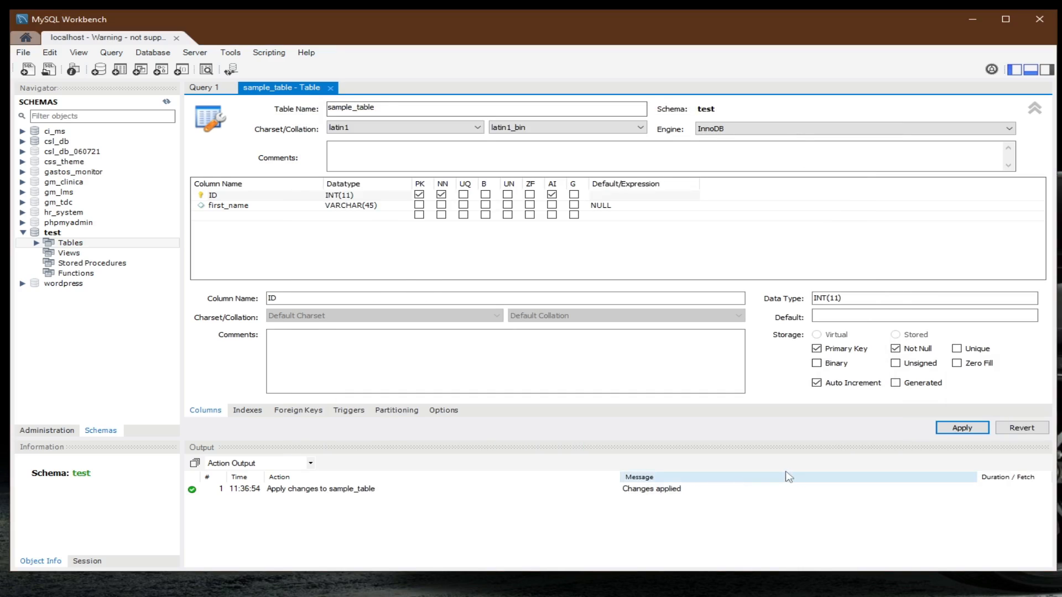
pyautogui.click(37, 243)
pyautogui.click(51, 253)
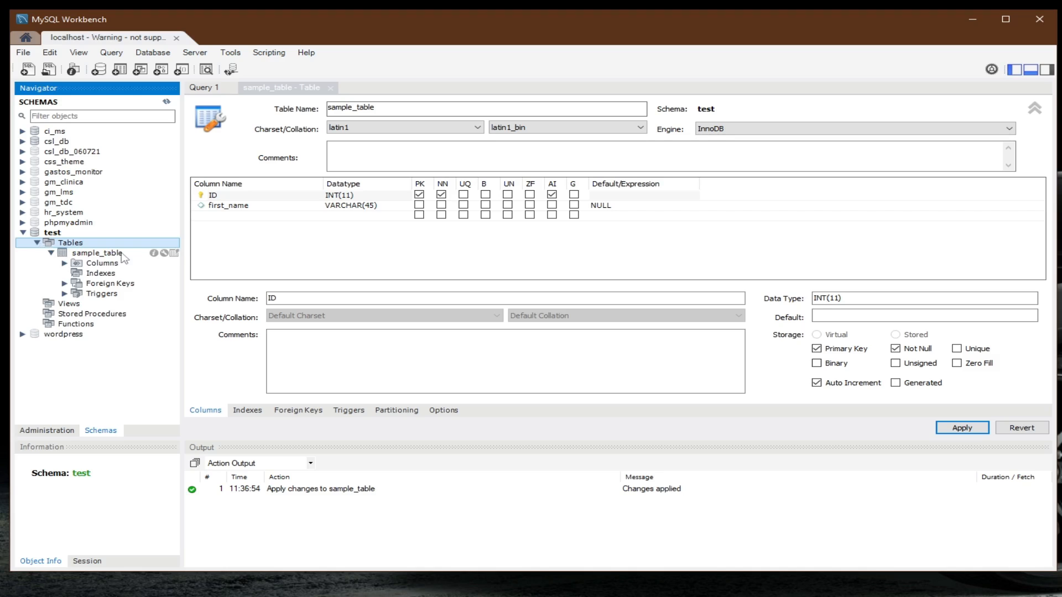
pyautogui.click(90, 254)
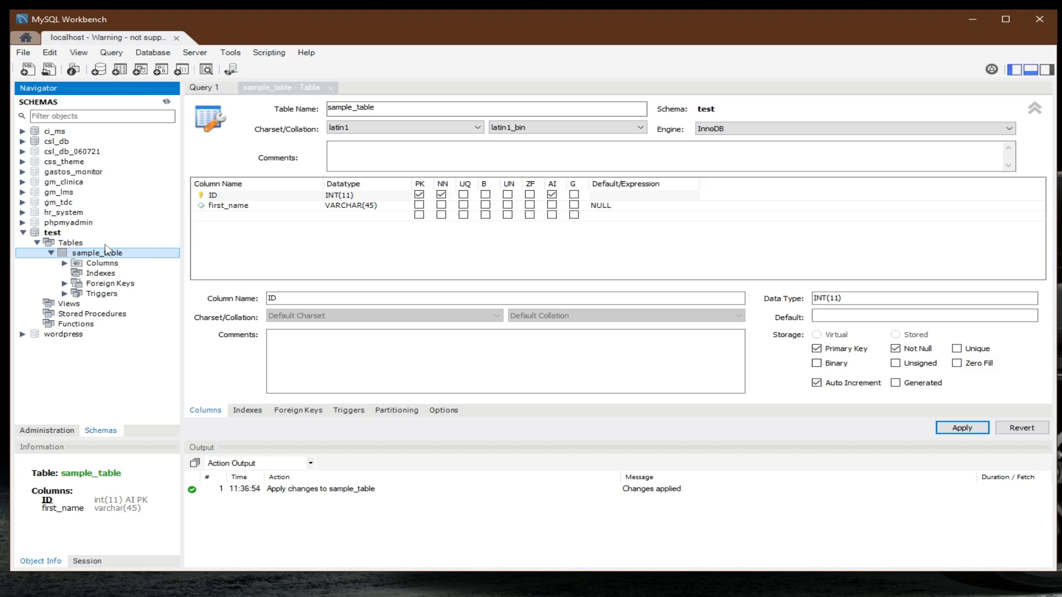
# Create a new MySQL model and add an EER diagram to it
pyautogui.click(26, 38)
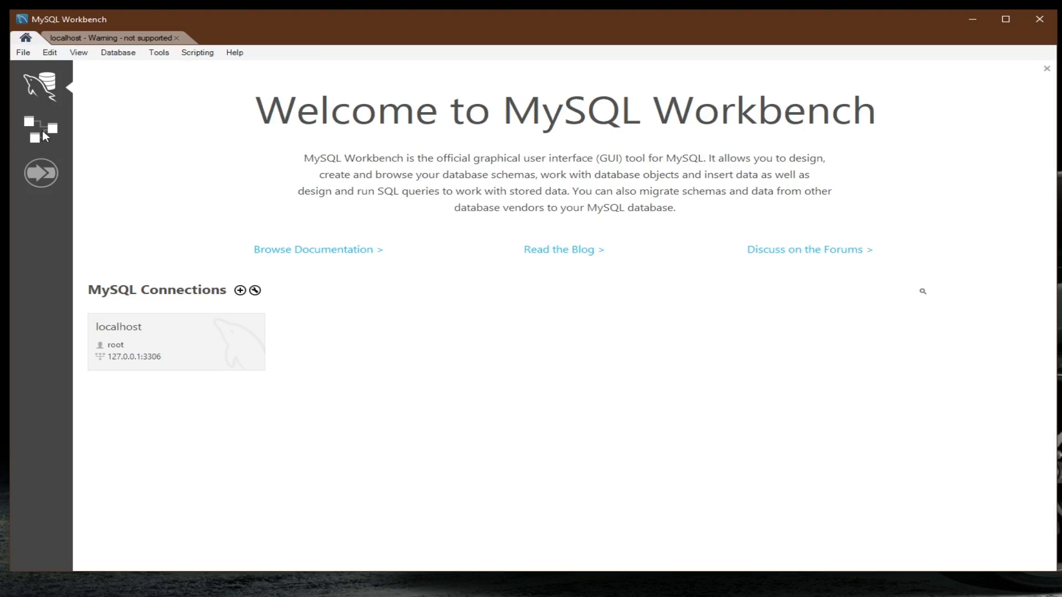
pyautogui.click(43, 134)
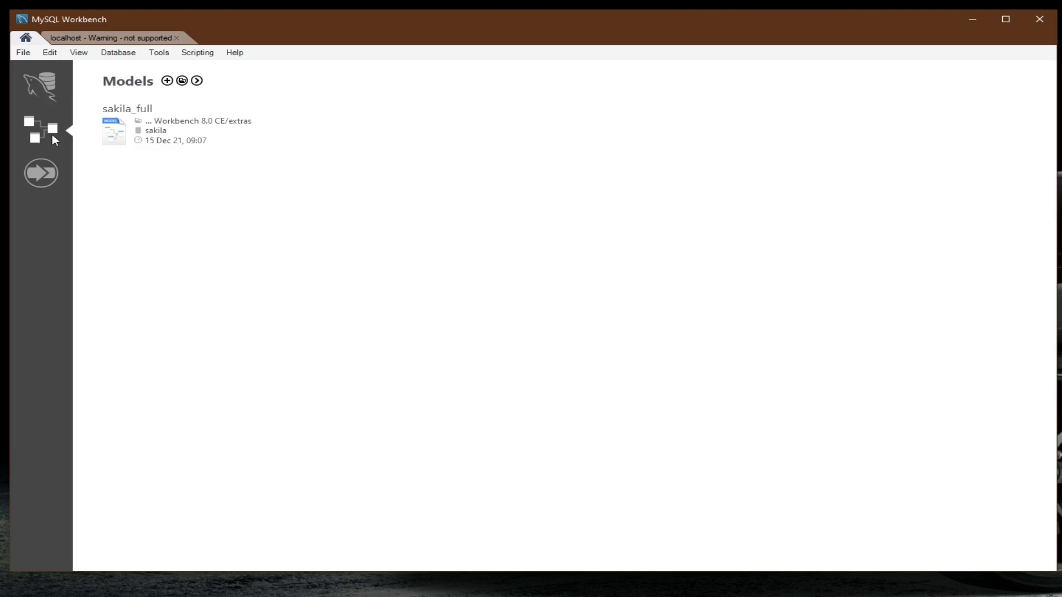
pyautogui.click(167, 81)
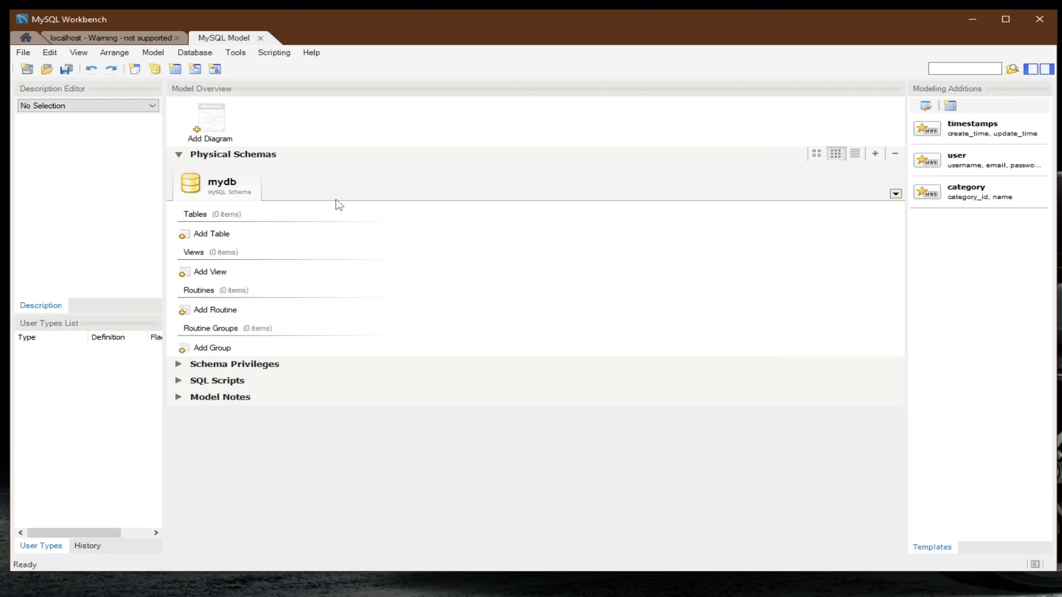
pyautogui.doubleClick(210, 129)
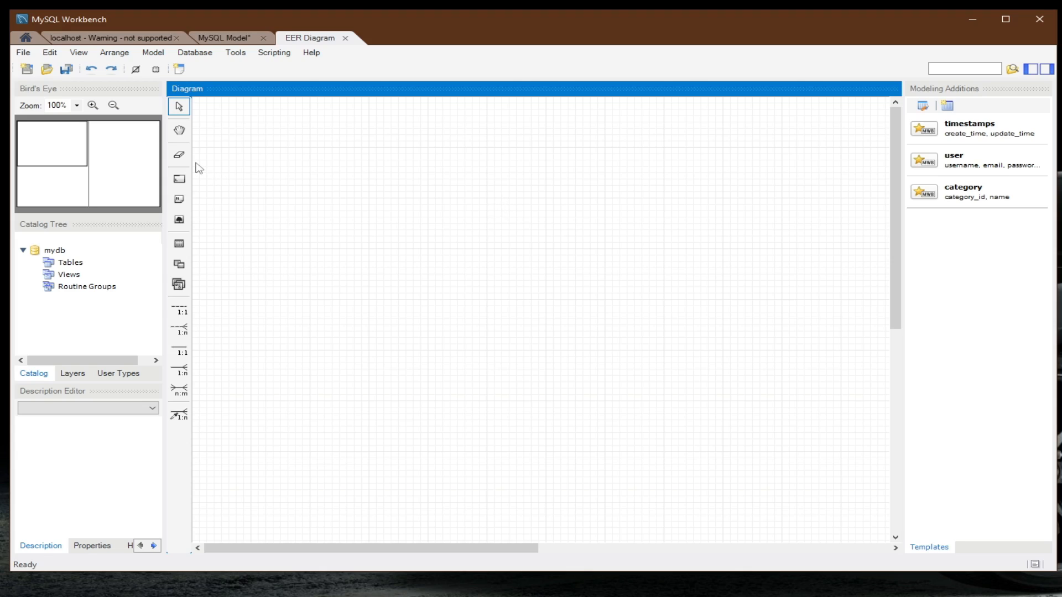
# Place a new table in the upper part of the EER diagram and open its editor with more room for columns
pyautogui.click(179, 245)
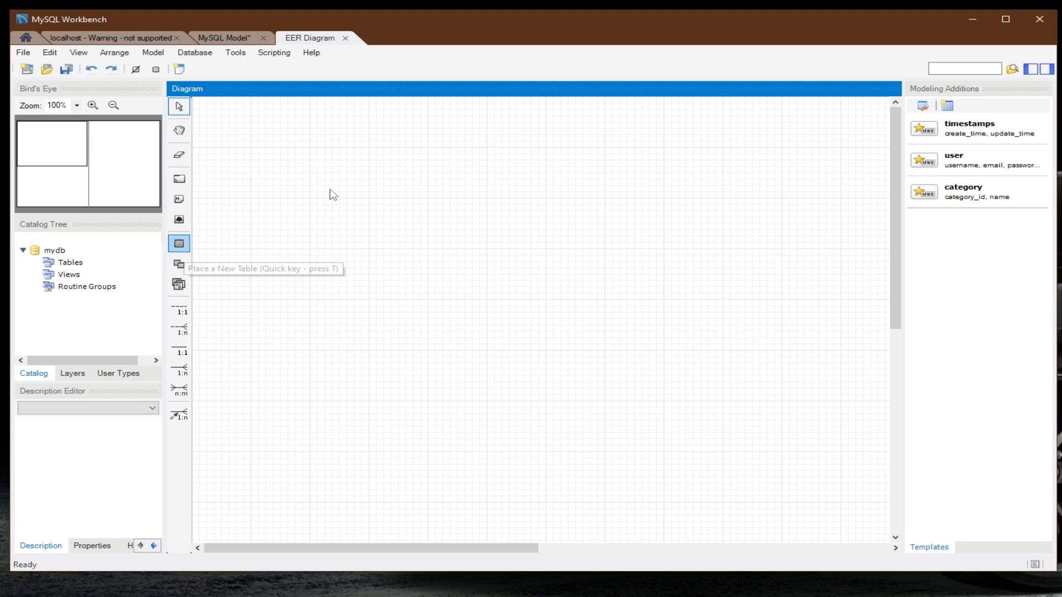
pyautogui.click(183, 245)
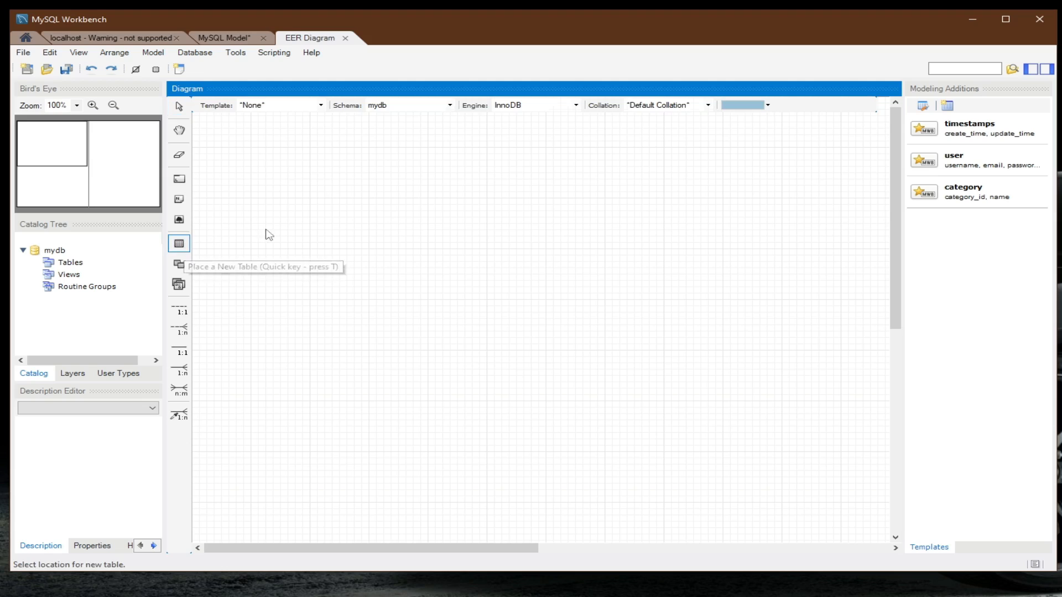
pyautogui.click(344, 199)
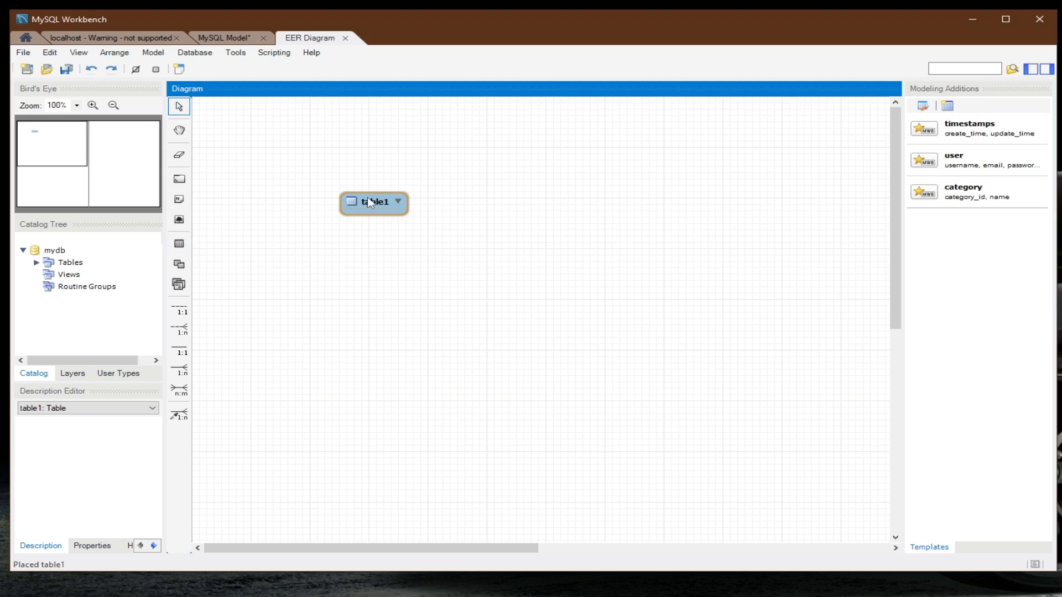
pyautogui.click(379, 206)
pyautogui.doubleClick(380, 205)
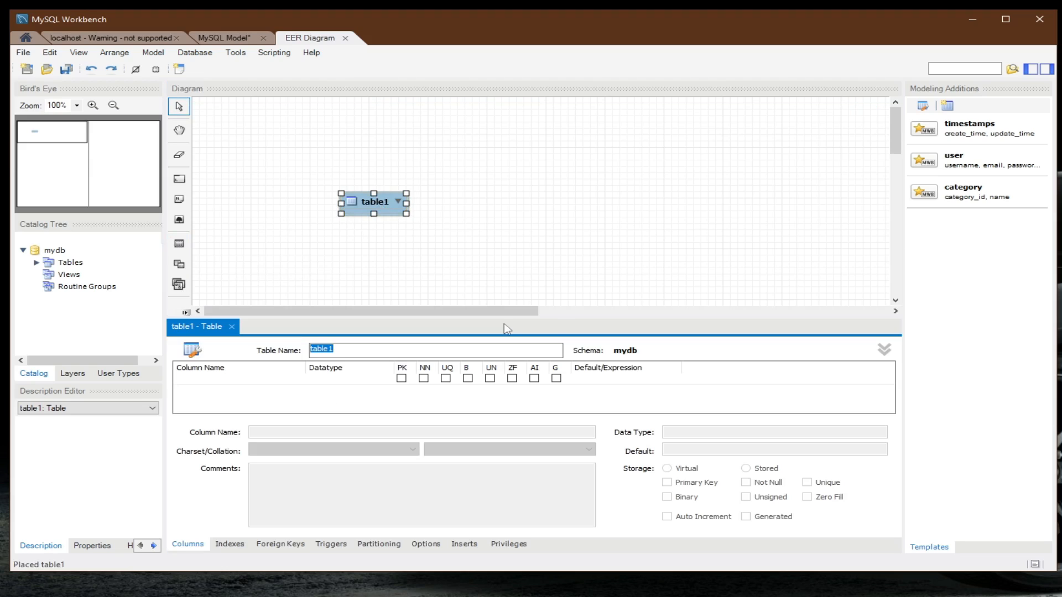
pyautogui.moveTo(555, 319); pyautogui.dragTo(557, 285)
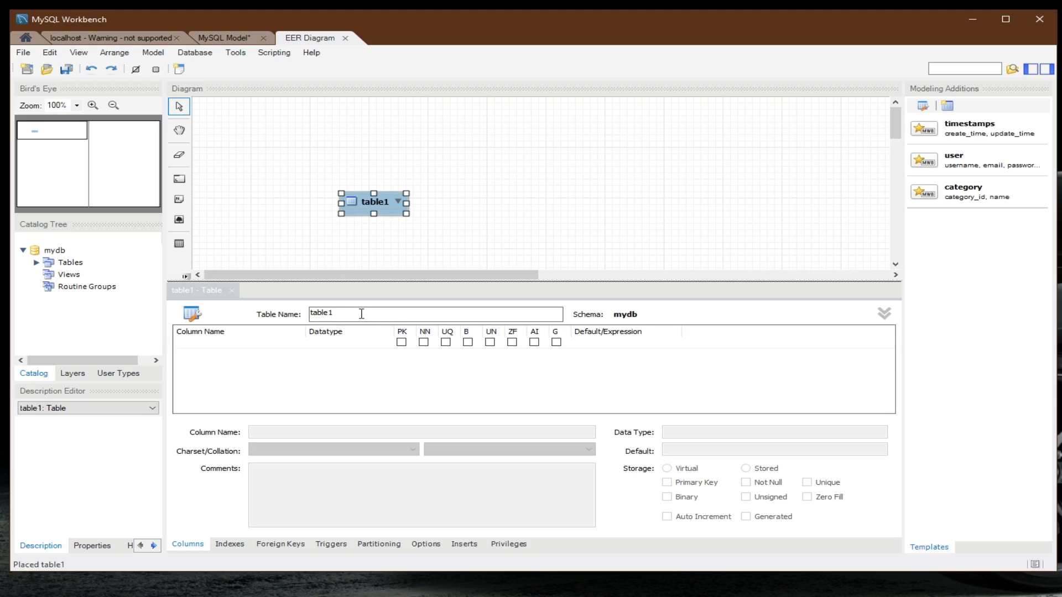
# Name the new diagram table test_table
pyautogui.click(361, 314)
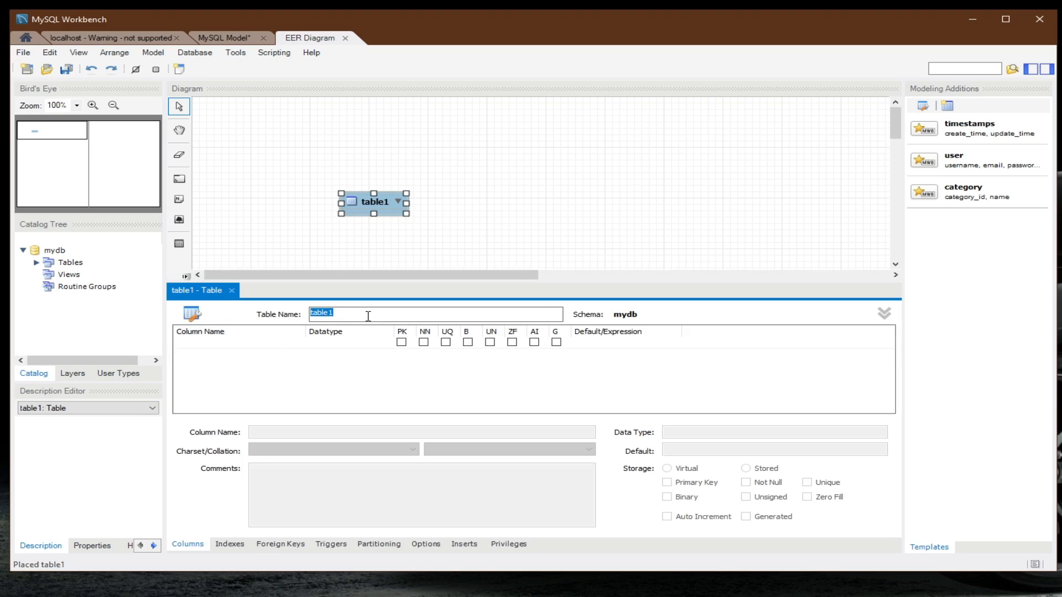
pyautogui.write('sa')
pyautogui.write('st_table')
# Add an INT column named ID to test_table as a not-null, auto-incrementing primary key
pyautogui.click(211, 344)
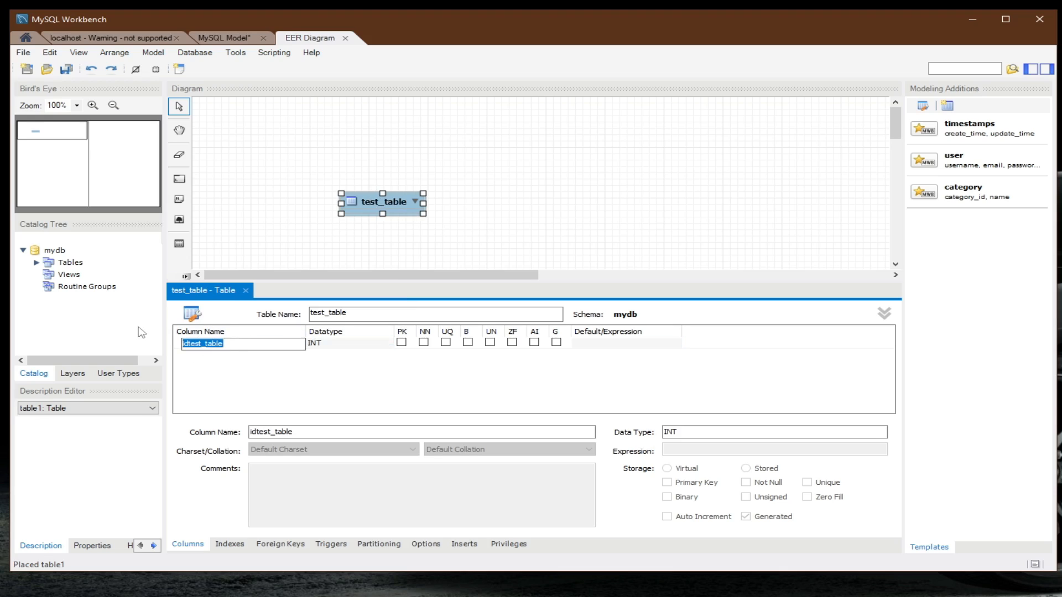
pyautogui.write('ID')
pyautogui.click(402, 343)
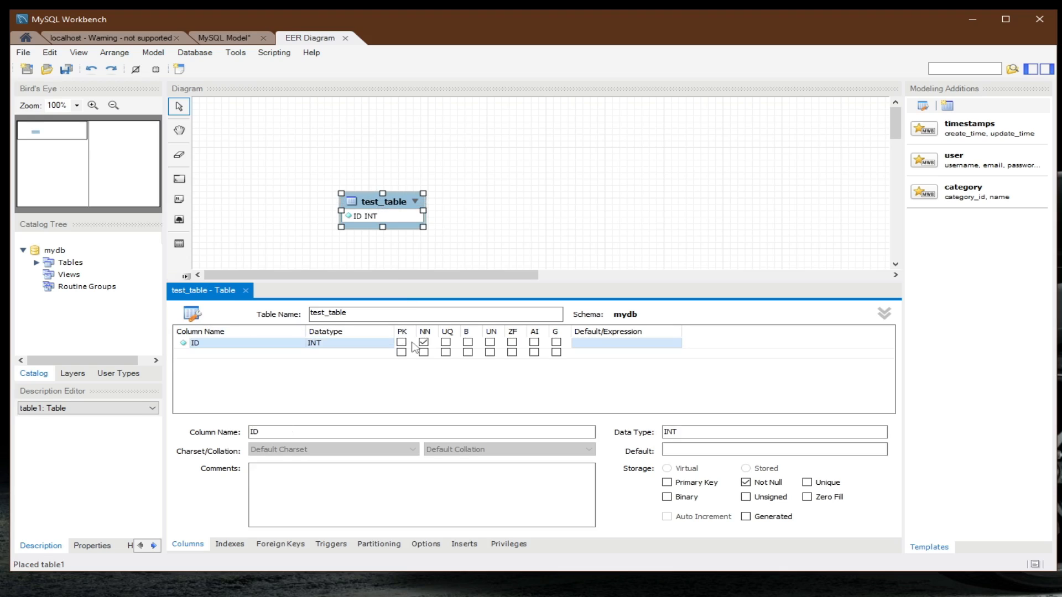
pyautogui.click(534, 343)
# Add a second column named first_name to test_table with data type VARCHAR(45)
pyautogui.doubleClick(217, 354)
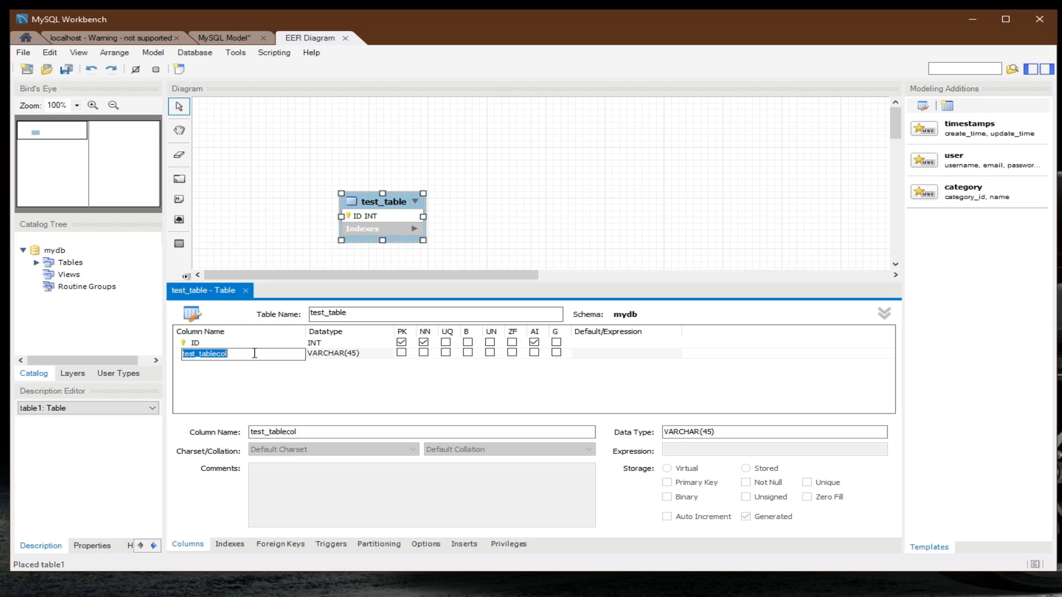
pyautogui.write('first_name')
pyautogui.click(268, 379)
# Add a third column named last_name to test_table with data type VARCHAR(25)
pyautogui.doubleClick(229, 363)
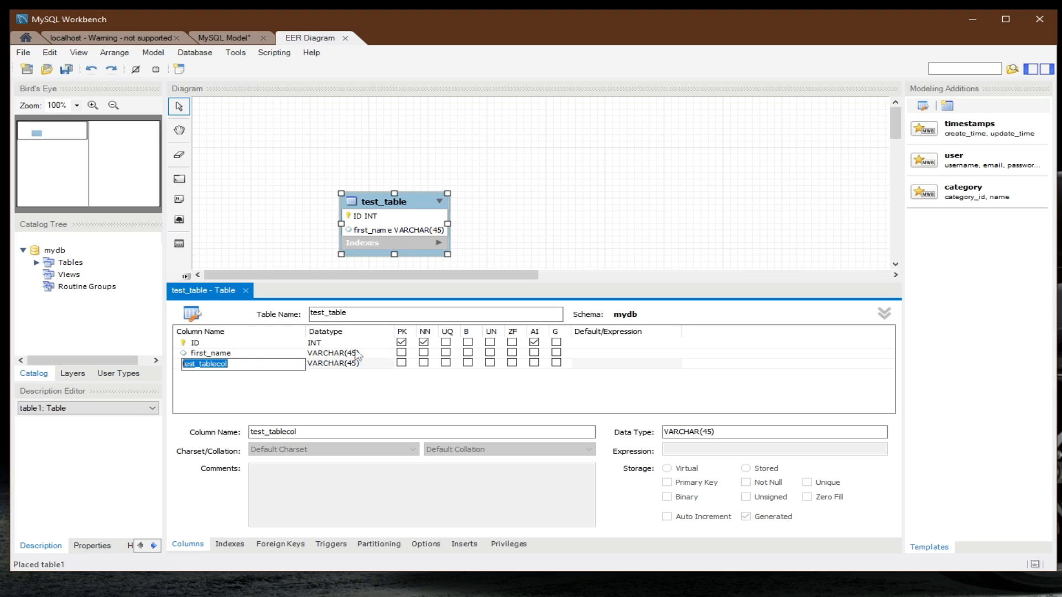
pyautogui.write('last_name')
pyautogui.press('Tab')
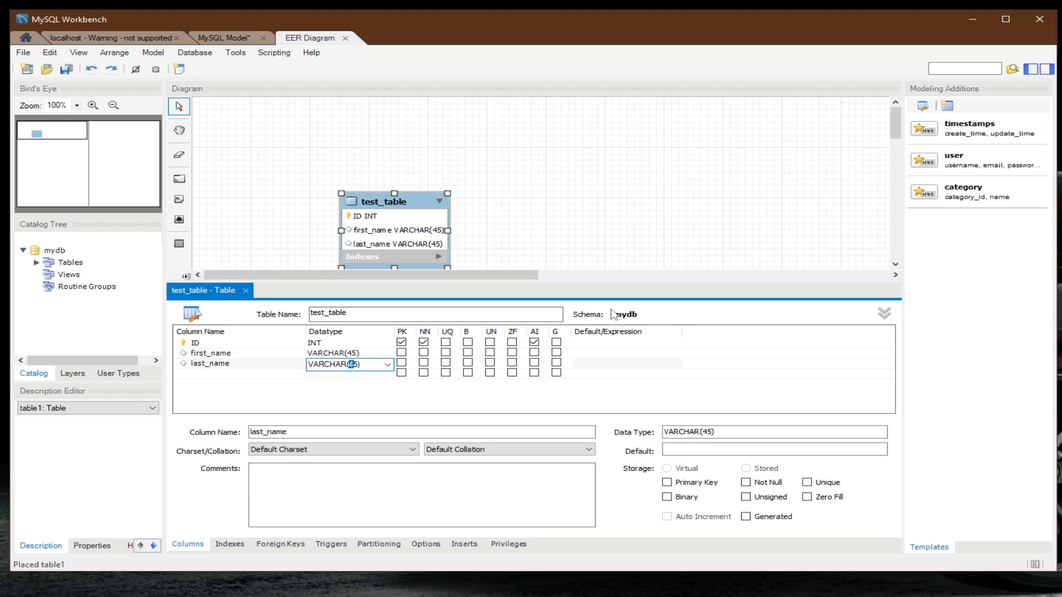
pyautogui.press('Down')
pyautogui.write('v')
pyautogui.click(590, 215)
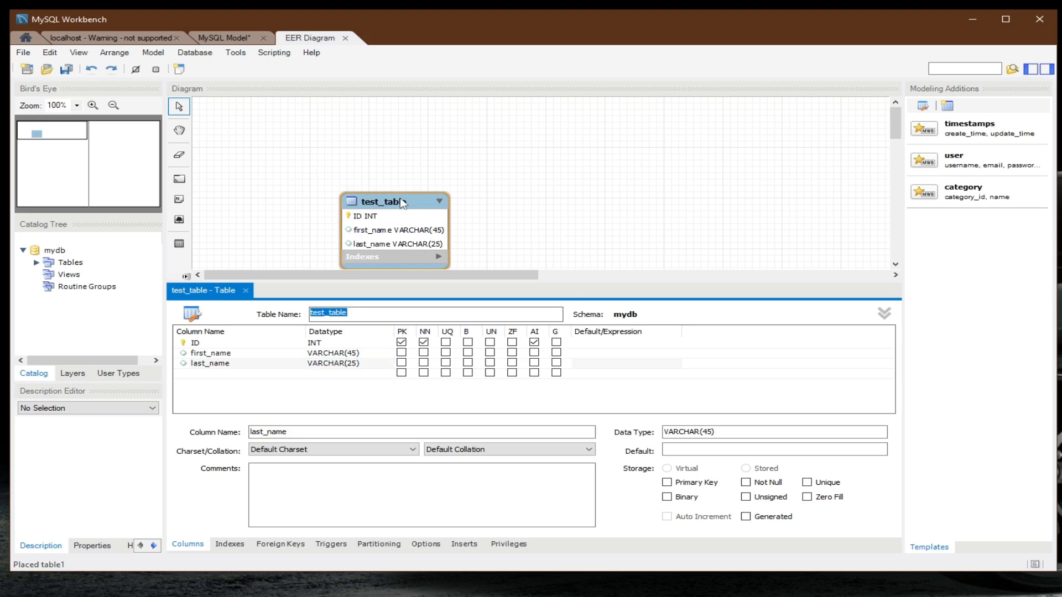
# Move test_table higher on the diagram and copy its SQL to the clipboard
pyautogui.moveTo(399, 202); pyautogui.dragTo(387, 149)
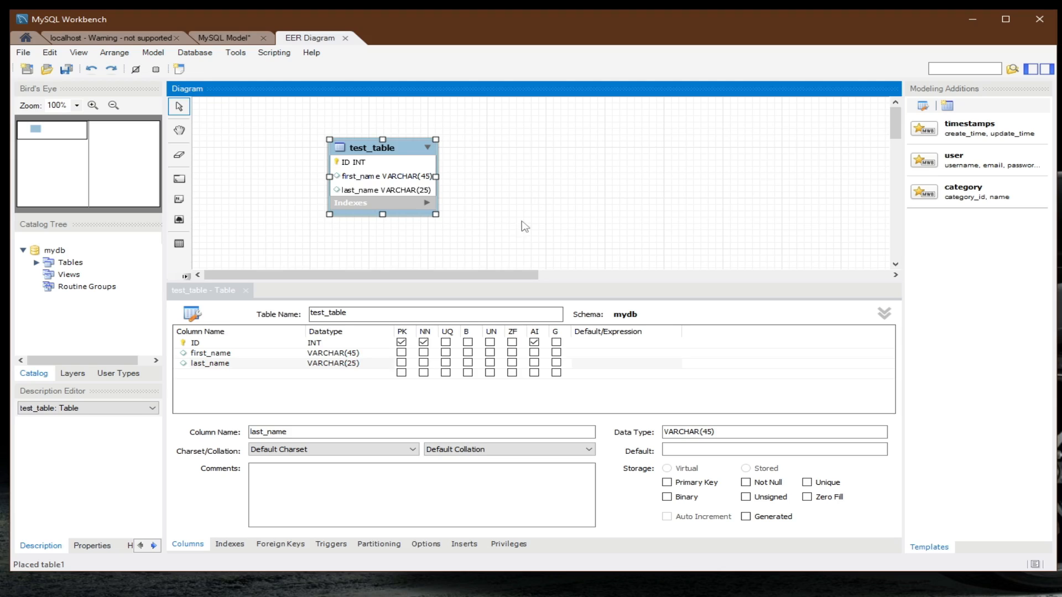
pyautogui.rightClick(387, 151)
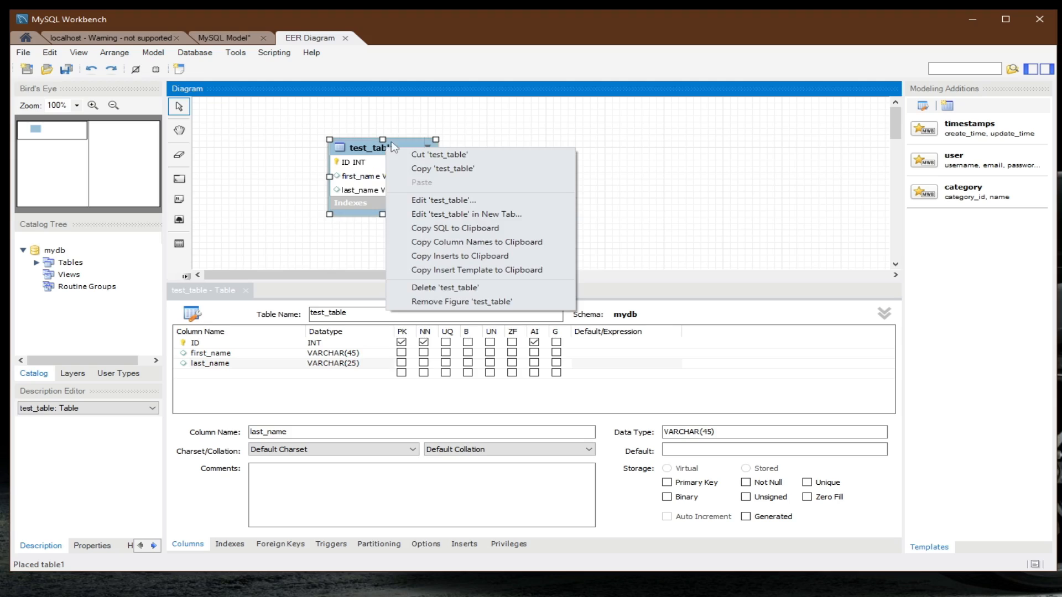
pyautogui.click(301, 138)
pyautogui.rightClick(370, 148)
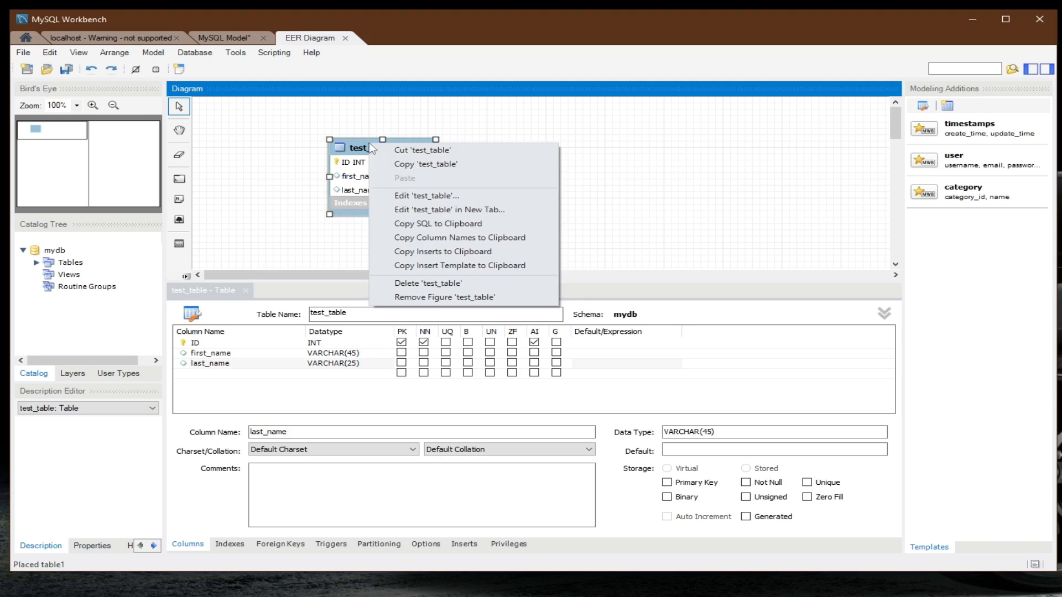
pyautogui.click(448, 225)
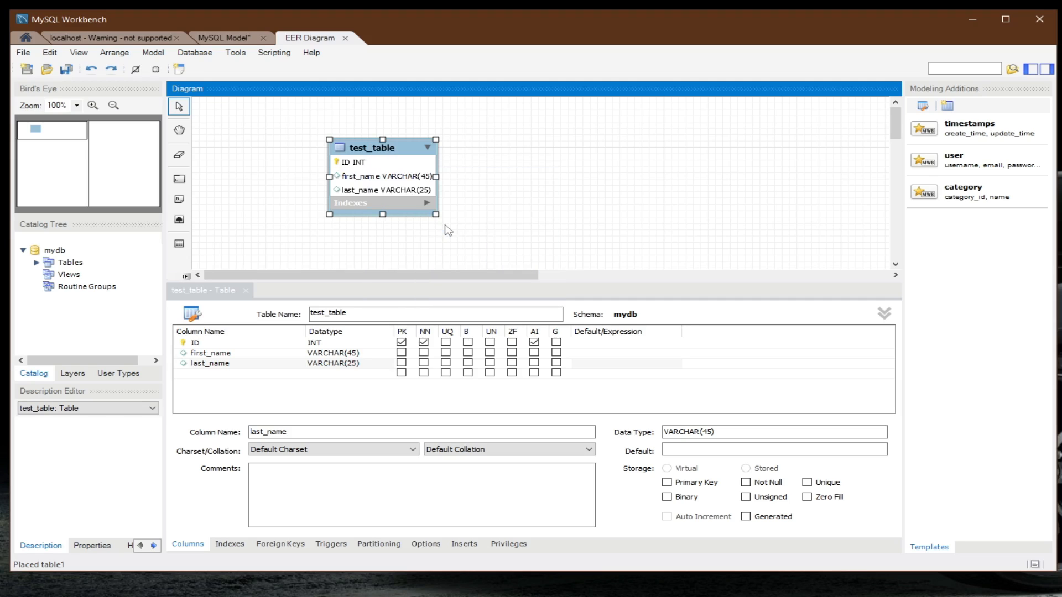
pyautogui.rightClick(365, 146)
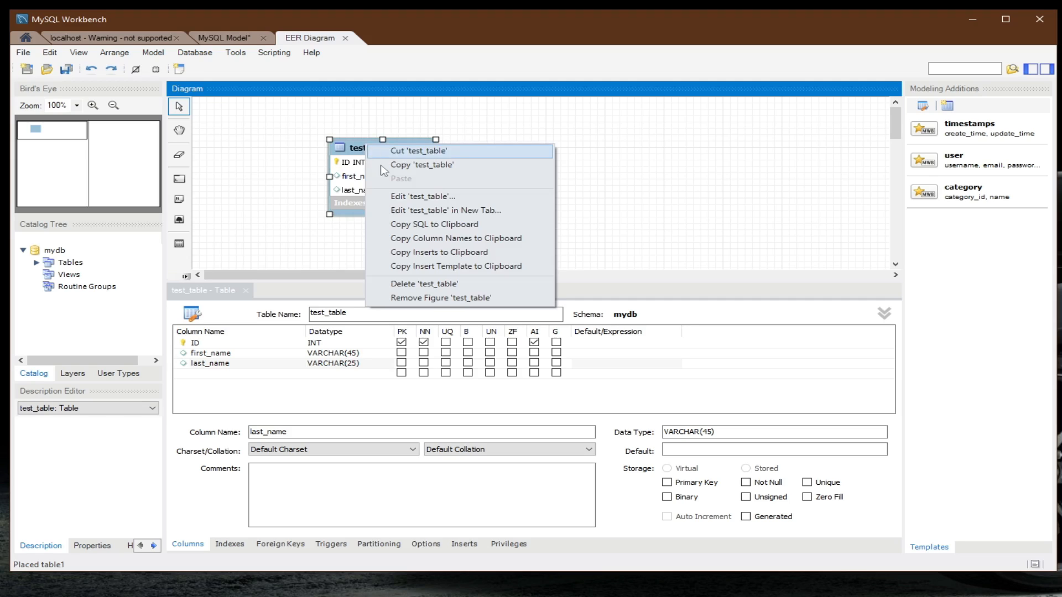
pyautogui.click(419, 226)
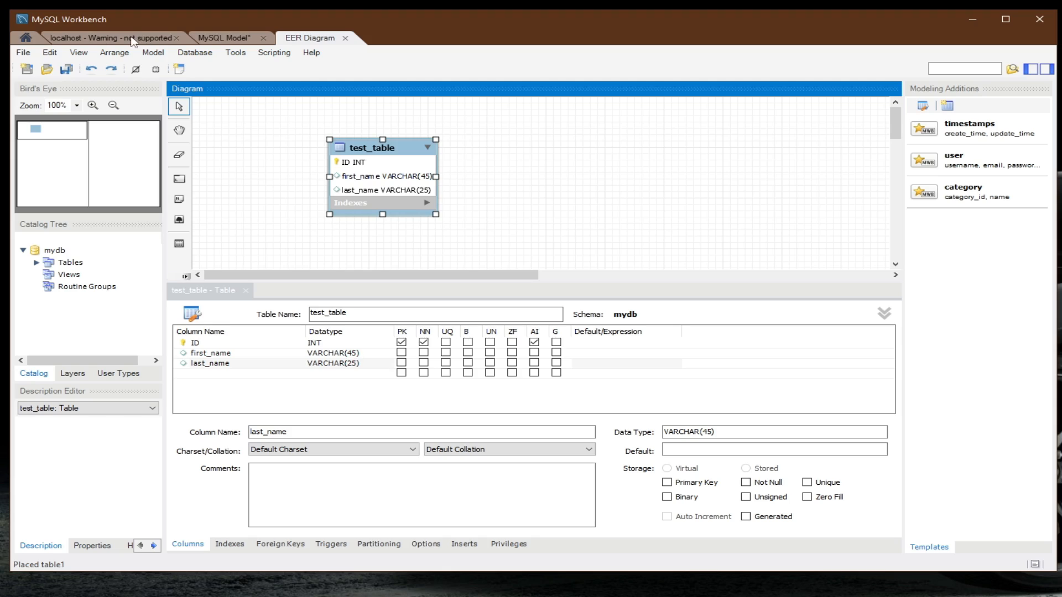
# Return to the localhost connection, select the test schema and paste the copied CREATE TABLE SQL into Query 1
pyautogui.click(25, 39)
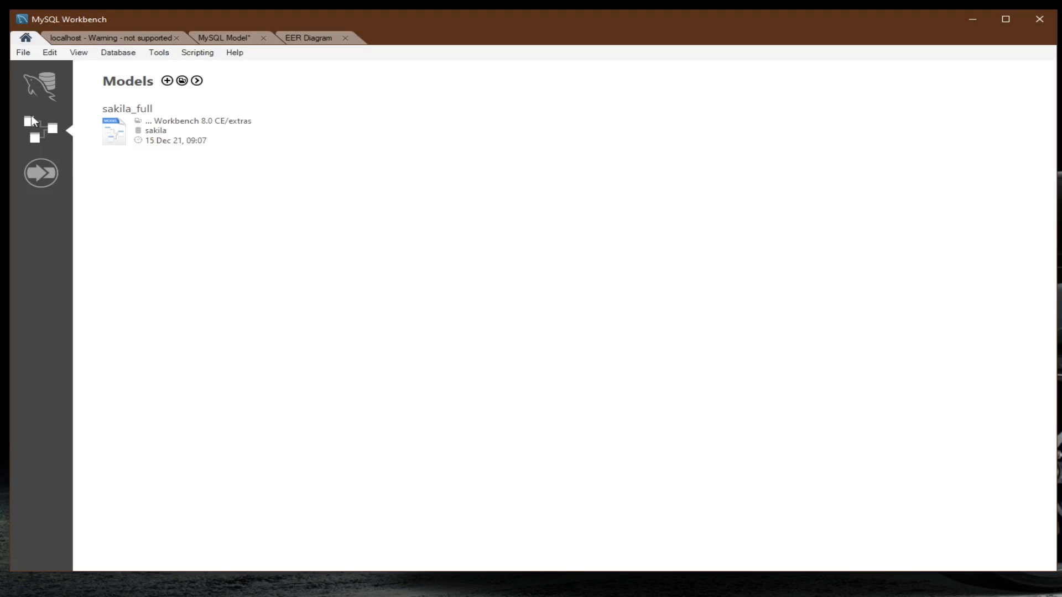
pyautogui.click(118, 40)
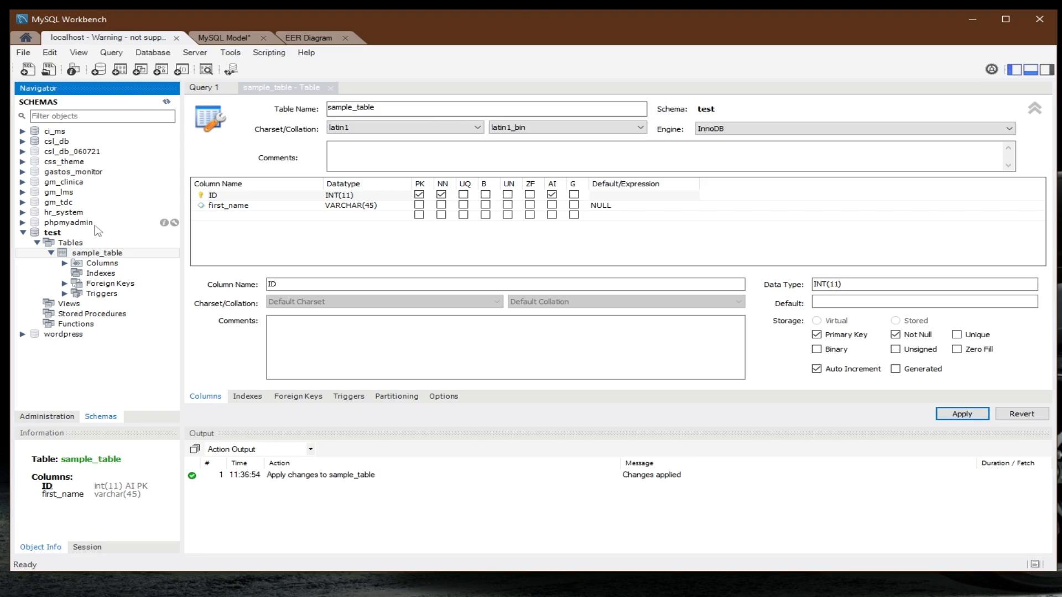
pyautogui.click(53, 233)
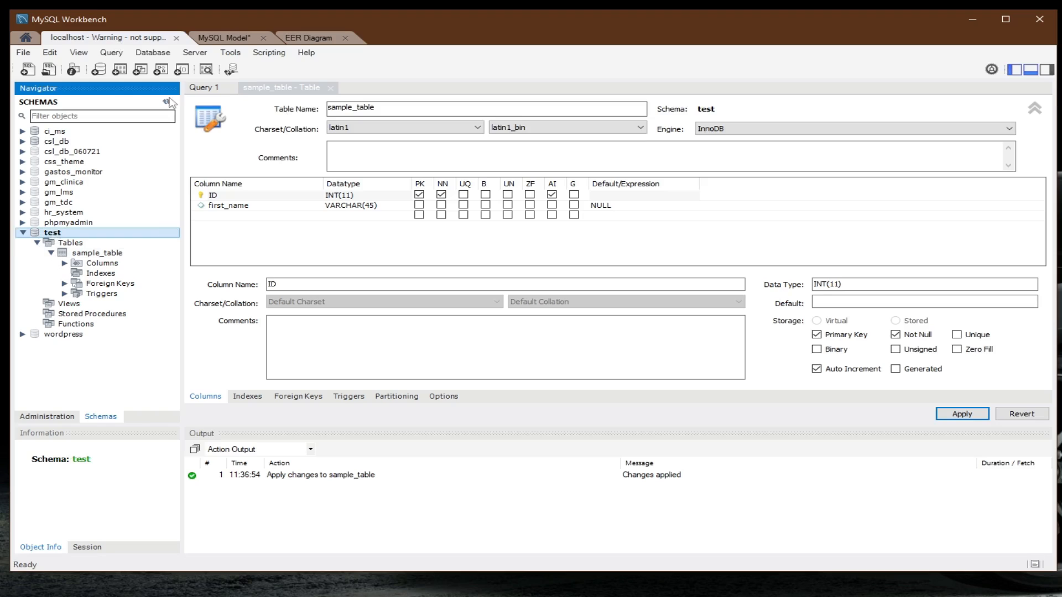
pyautogui.click(204, 87)
pyautogui.rightClick(321, 157)
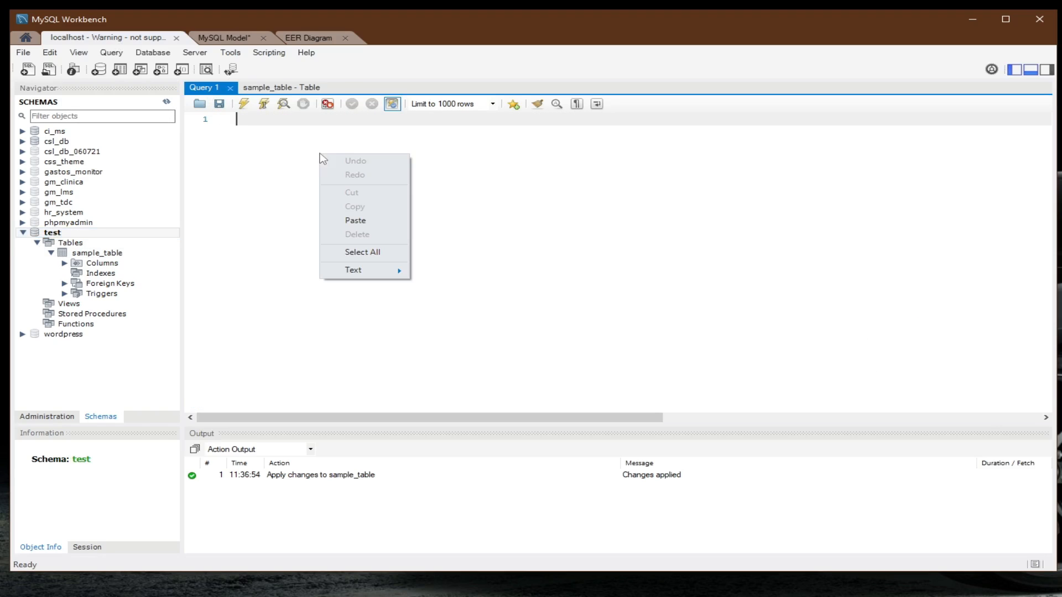
pyautogui.click(368, 220)
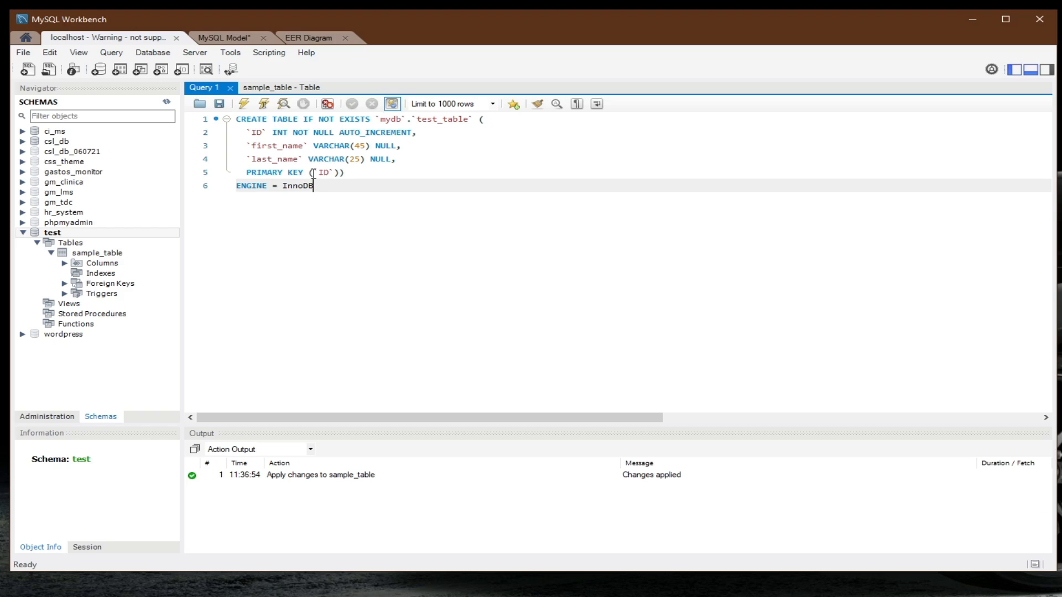
# Try to execute the pasted CREATE TABLE statement for test_table
pyautogui.hotkey('ctrl', 'a')
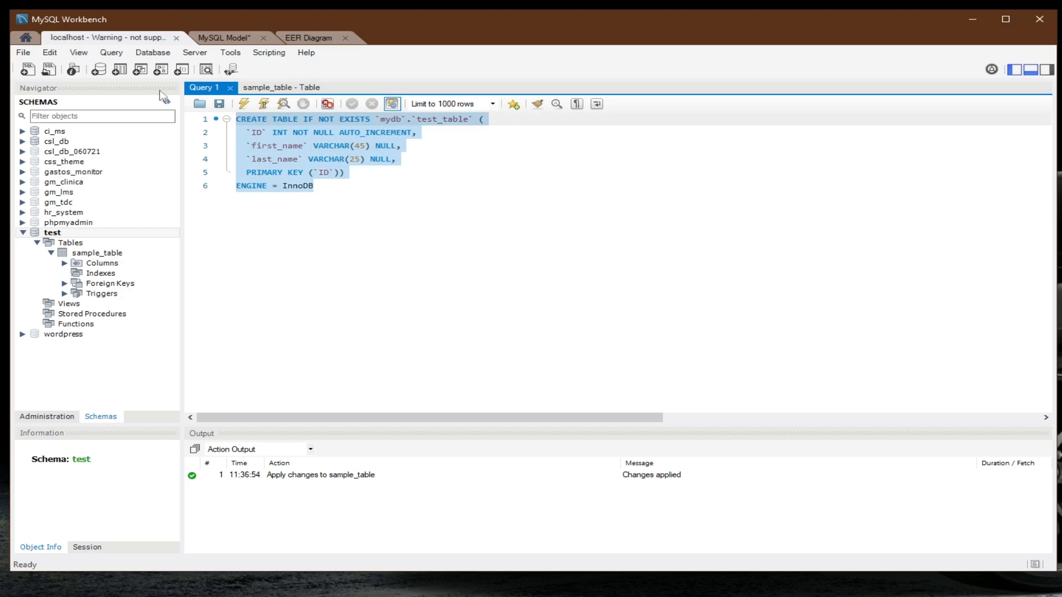
pyautogui.click(374, 218)
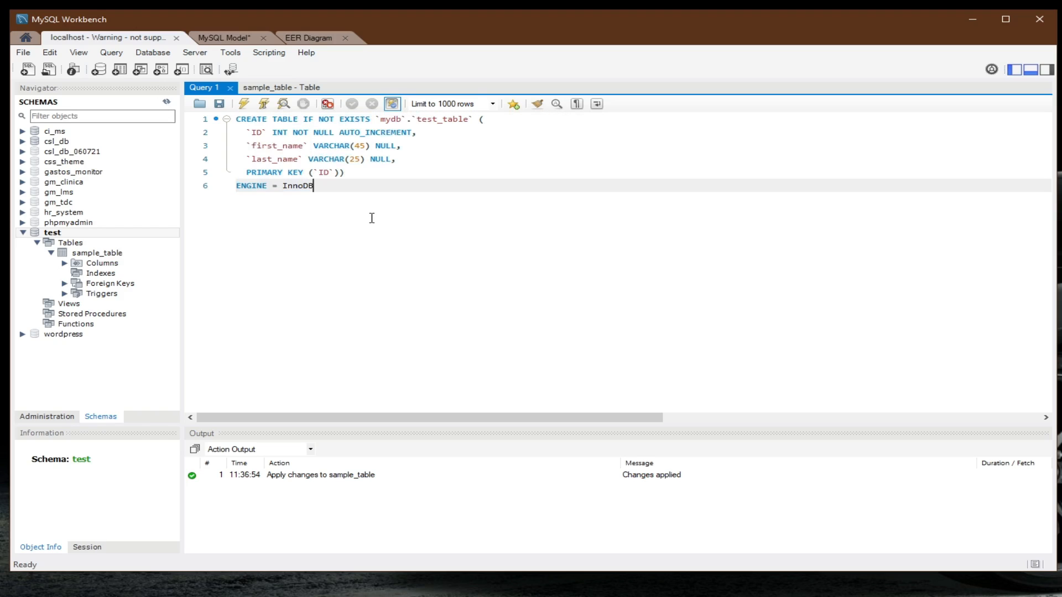
pyautogui.click(245, 104)
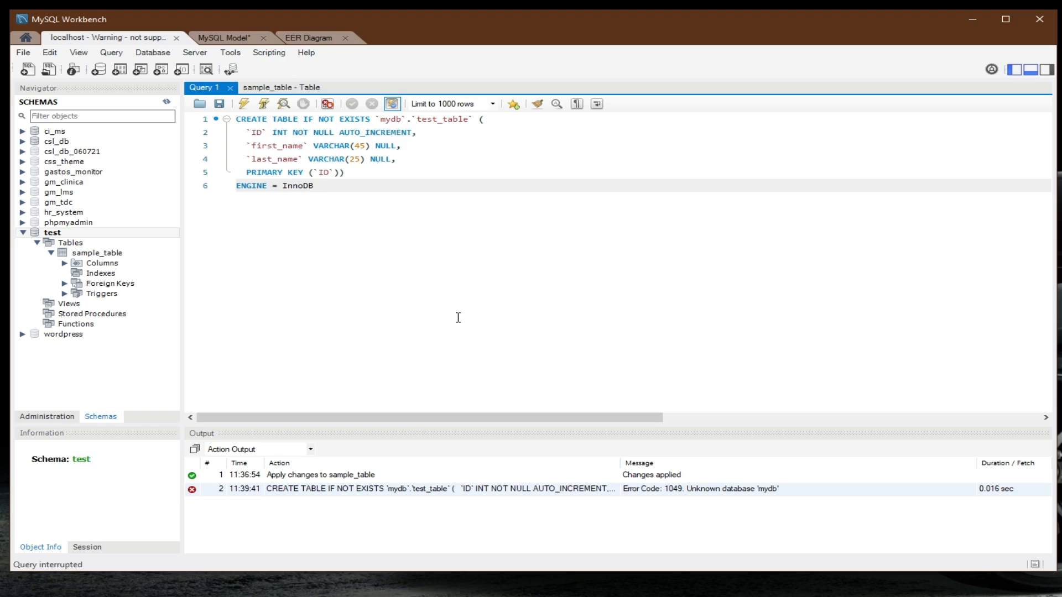
# Replace the schema name mydb with test in the CREATE TABLE statement and execute it
pyautogui.doubleClick(397, 120)
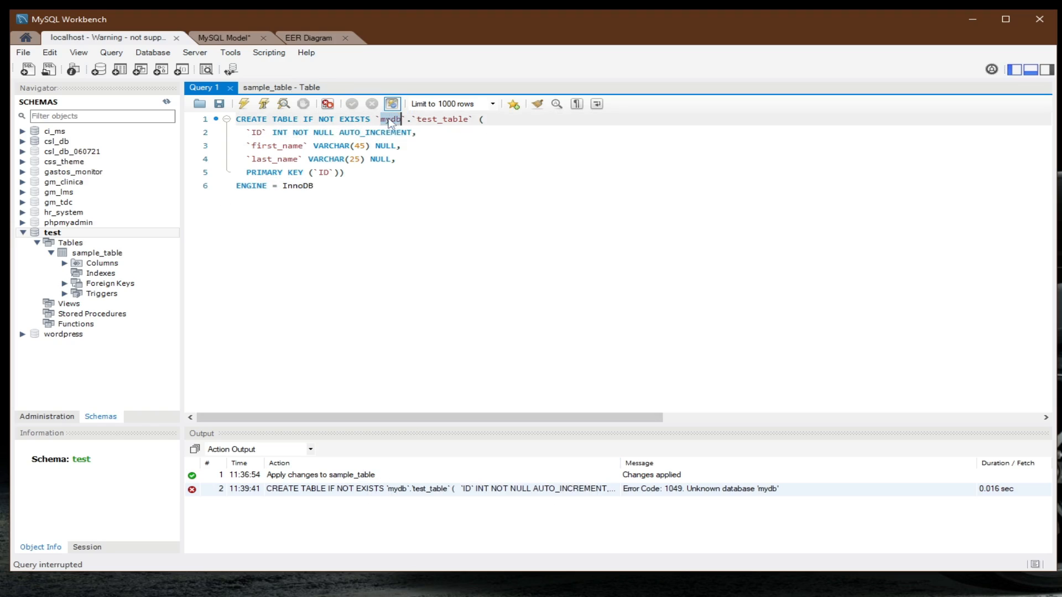
pyautogui.write('test')
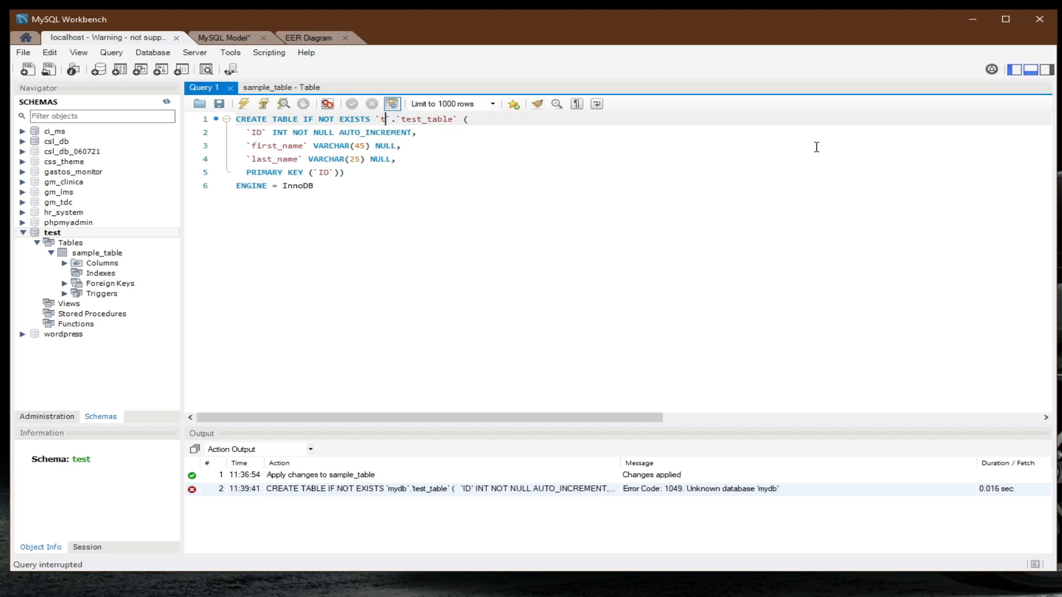
pyautogui.click(245, 104)
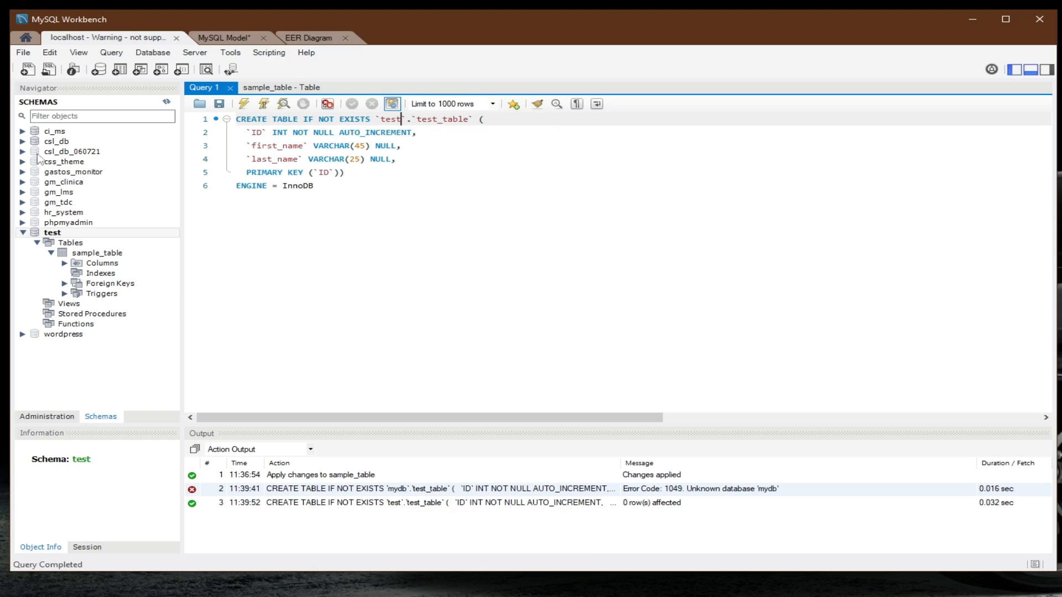
# Refresh the test schema's tables and expand test_table down to its list of columns
pyautogui.rightClick(69, 244)
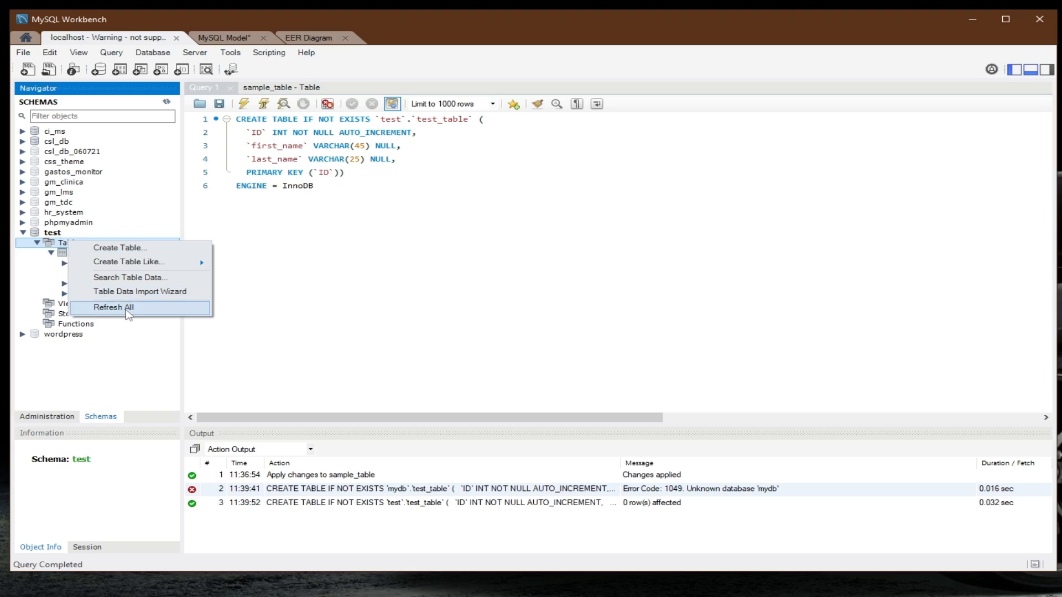
pyautogui.click(126, 307)
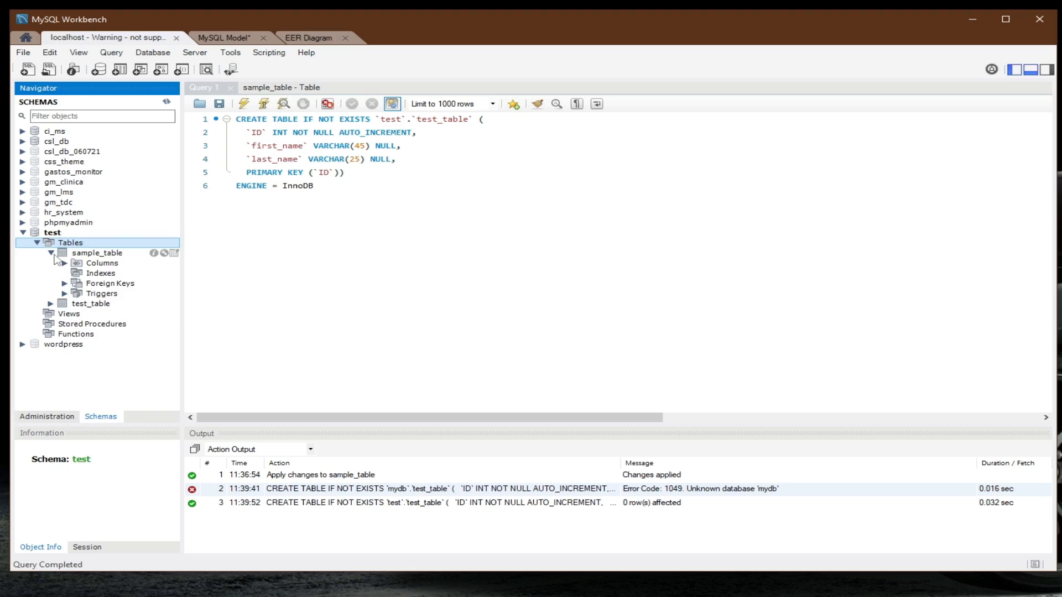
pyautogui.click(51, 304)
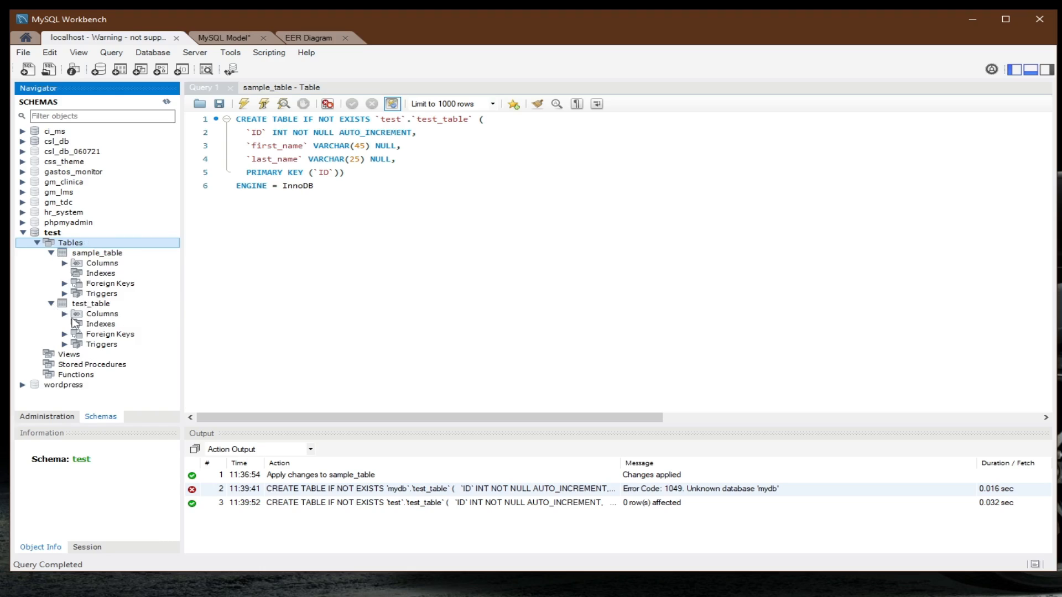
pyautogui.click(65, 313)
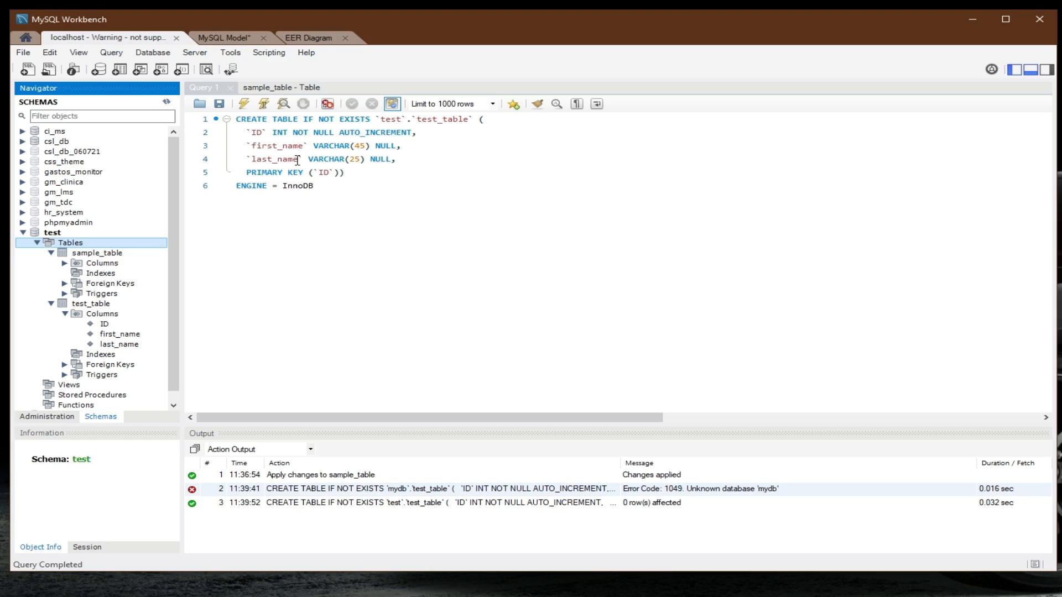
# Close the EER diagram and its model without saving the changes
pyautogui.click(311, 39)
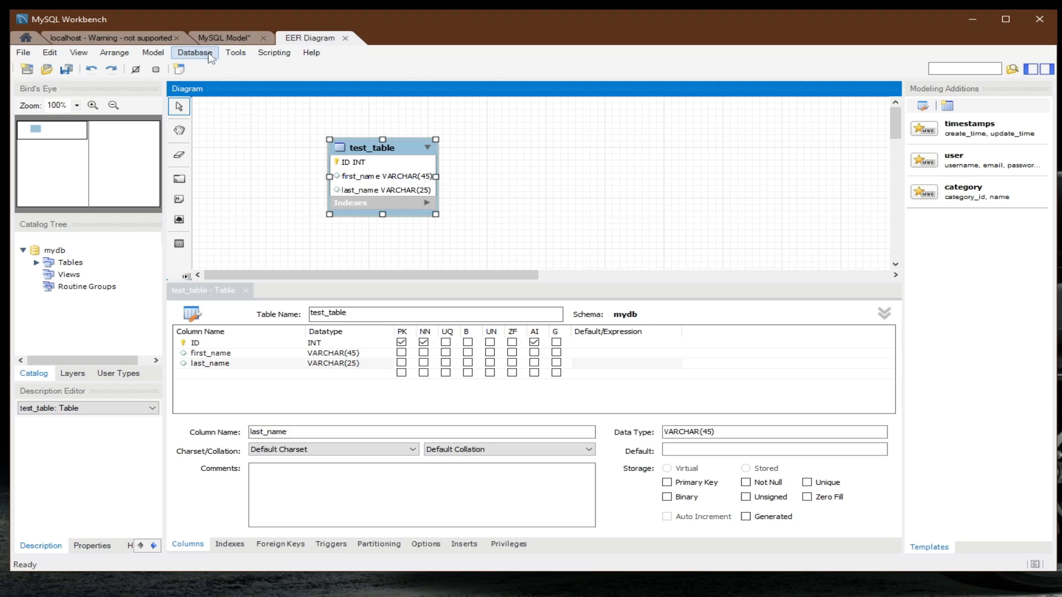
pyautogui.click(345, 38)
pyautogui.click(264, 38)
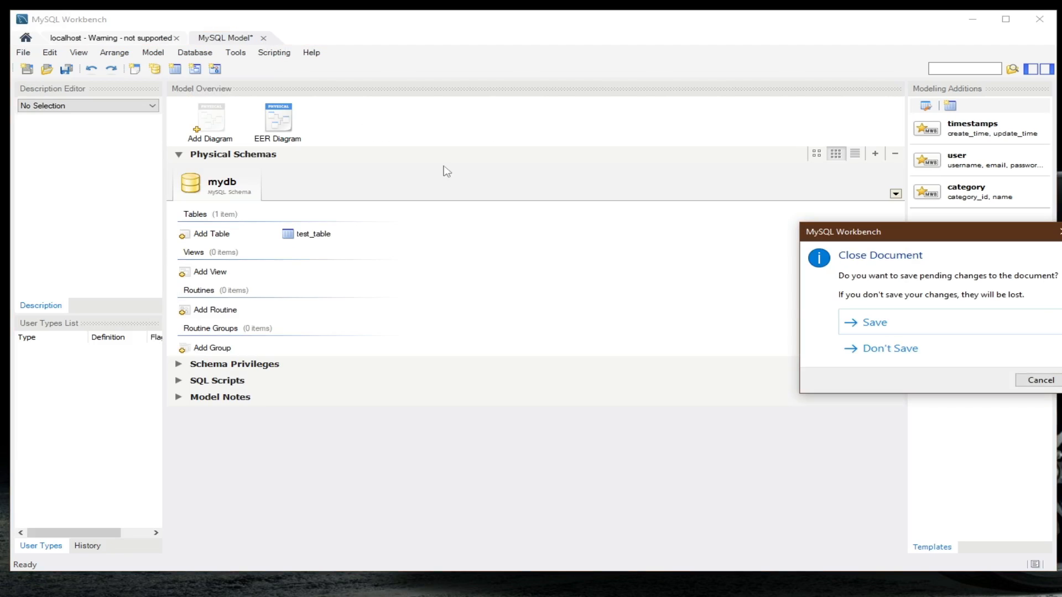
pyautogui.click(878, 349)
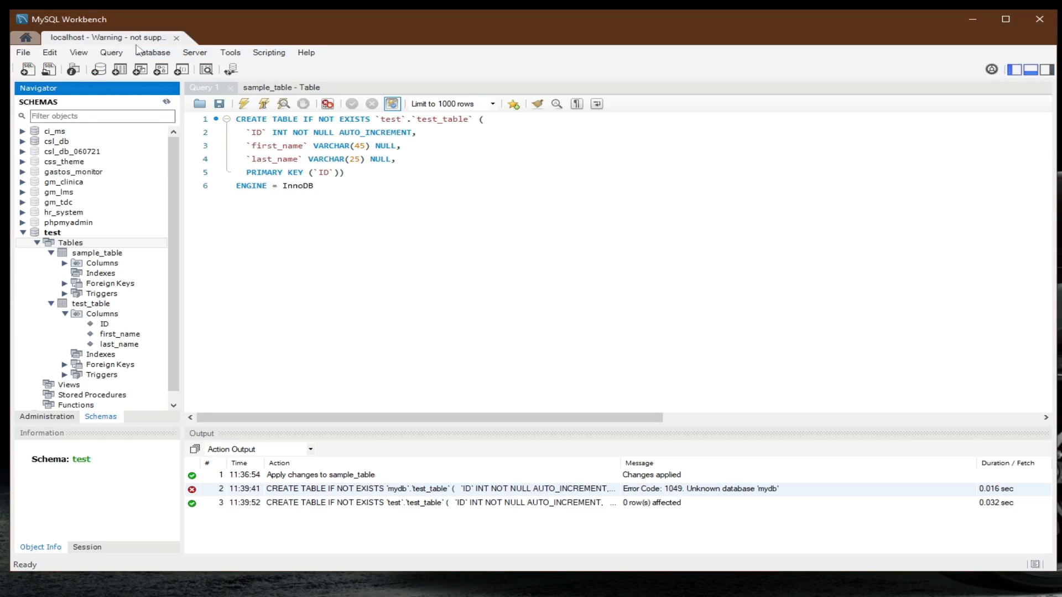
# Copy the PHP code for connecting to the server and replace the whole Query 1 text with it
pyautogui.click(230, 55)
pyautogui.moveTo(241, 70)
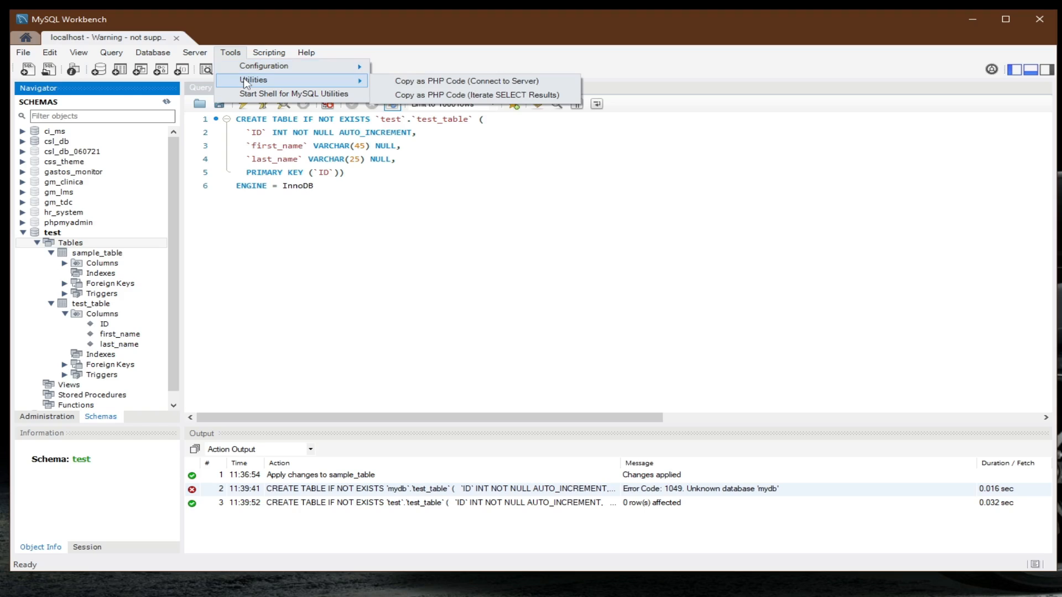
pyautogui.click(431, 82)
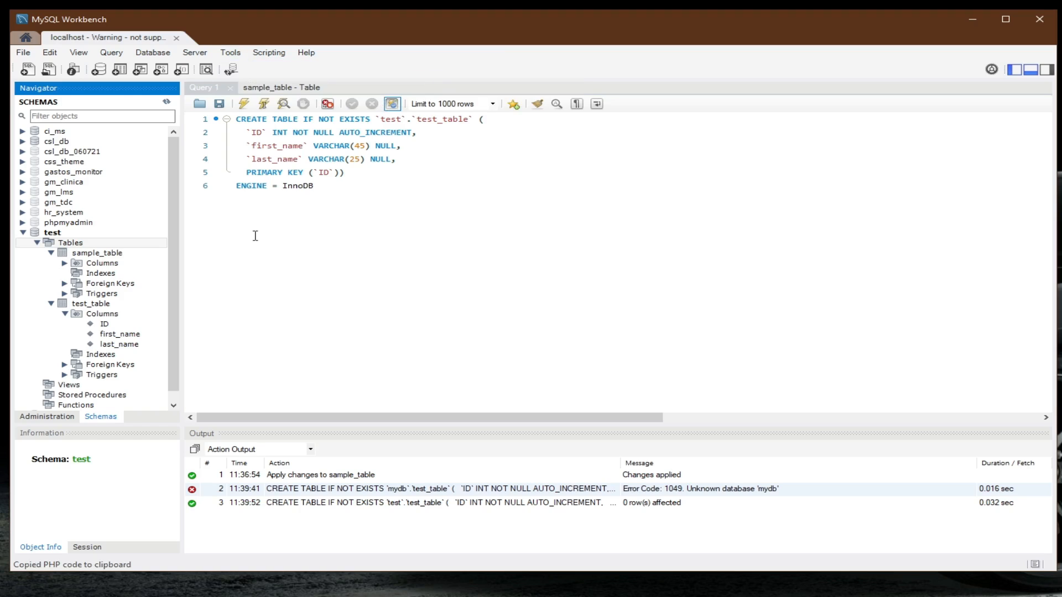
pyautogui.moveTo(331, 186); pyautogui.dragTo(172, 97)
pyautogui.rightClick(285, 147)
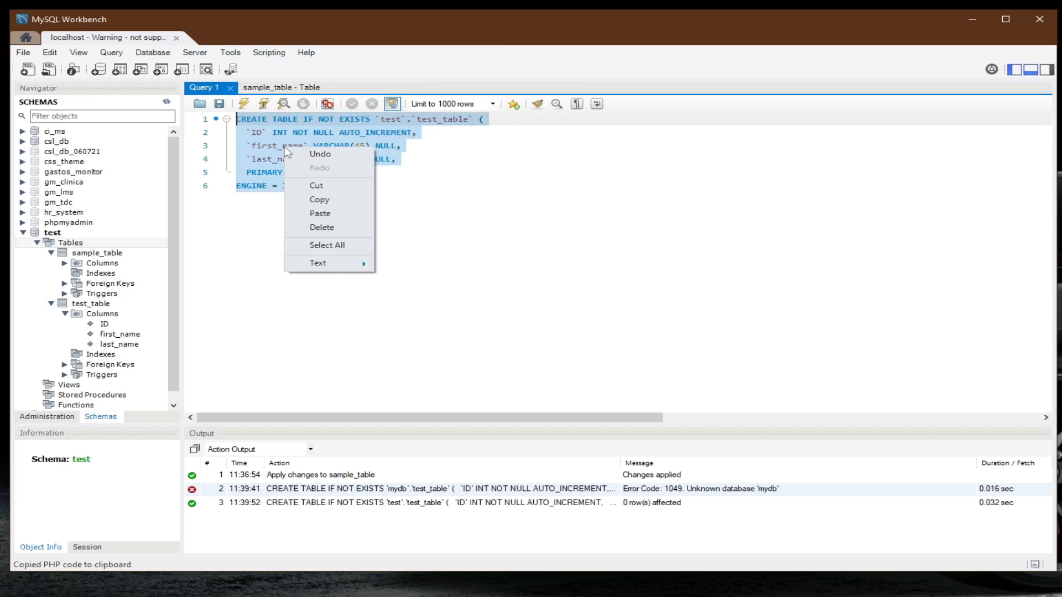
pyautogui.click(316, 216)
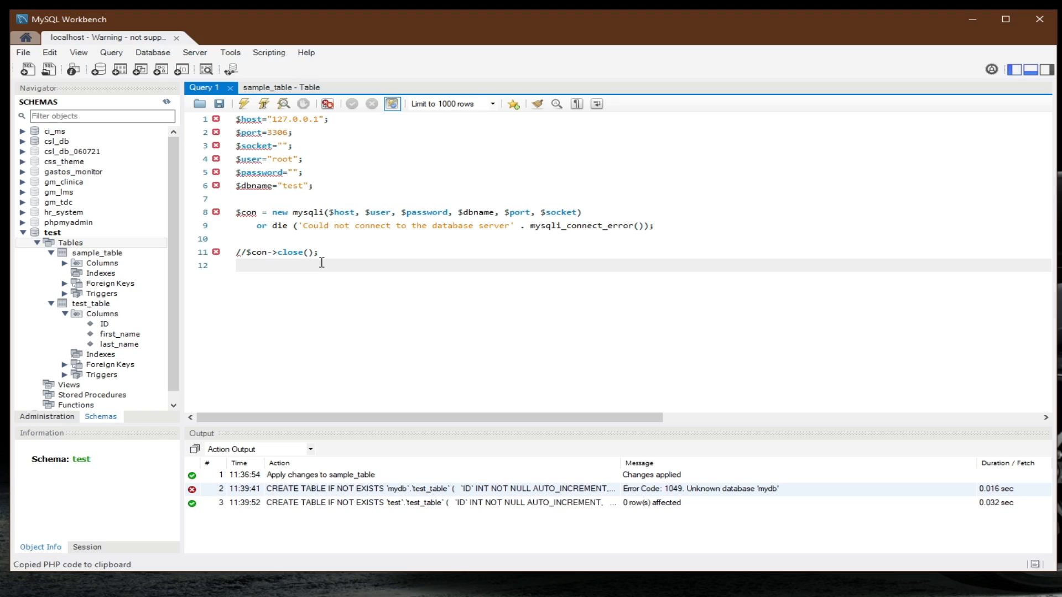
# View the export dialog for backing up connections and cancel it without saving a file
pyautogui.click(269, 53)
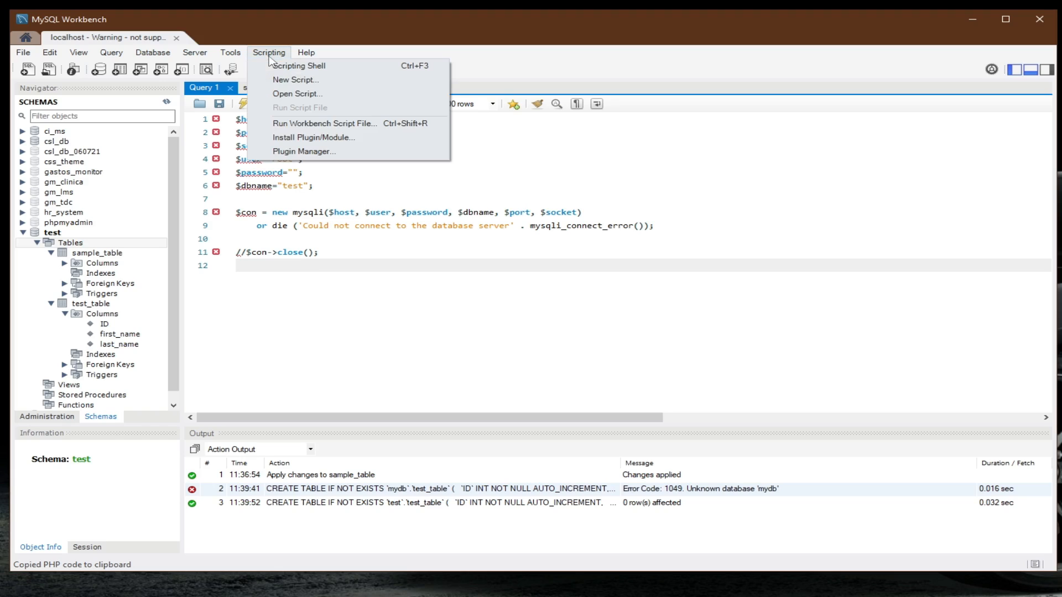
pyautogui.moveTo(230, 52)
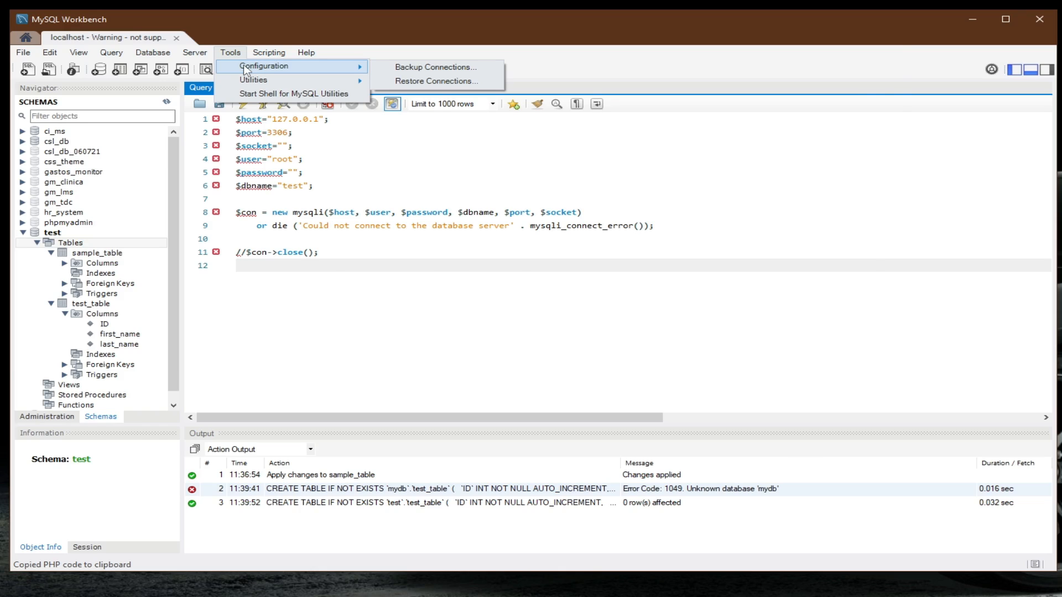
pyautogui.click(434, 67)
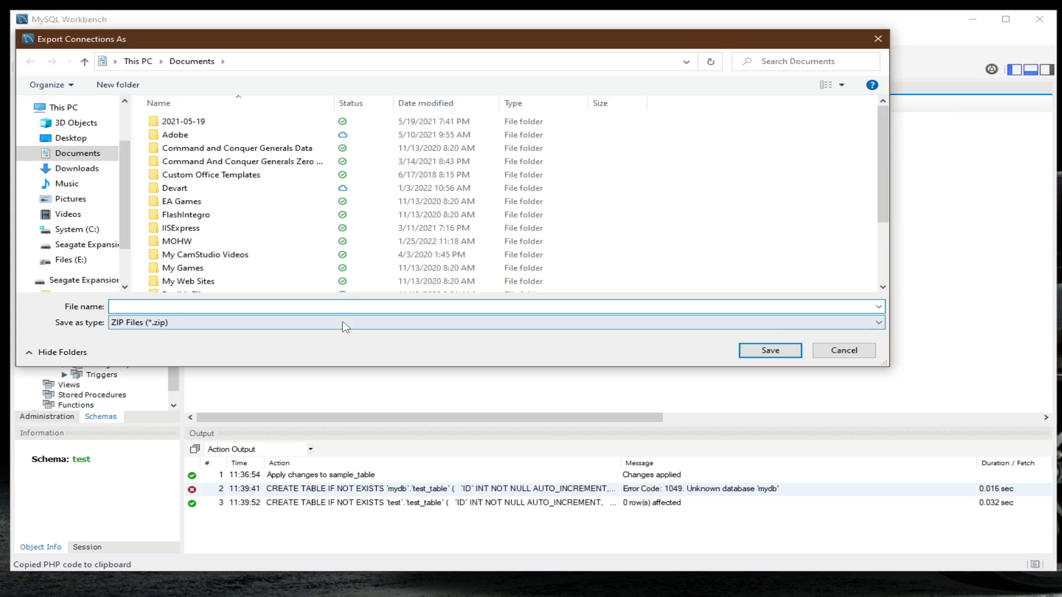
pyautogui.click(852, 356)
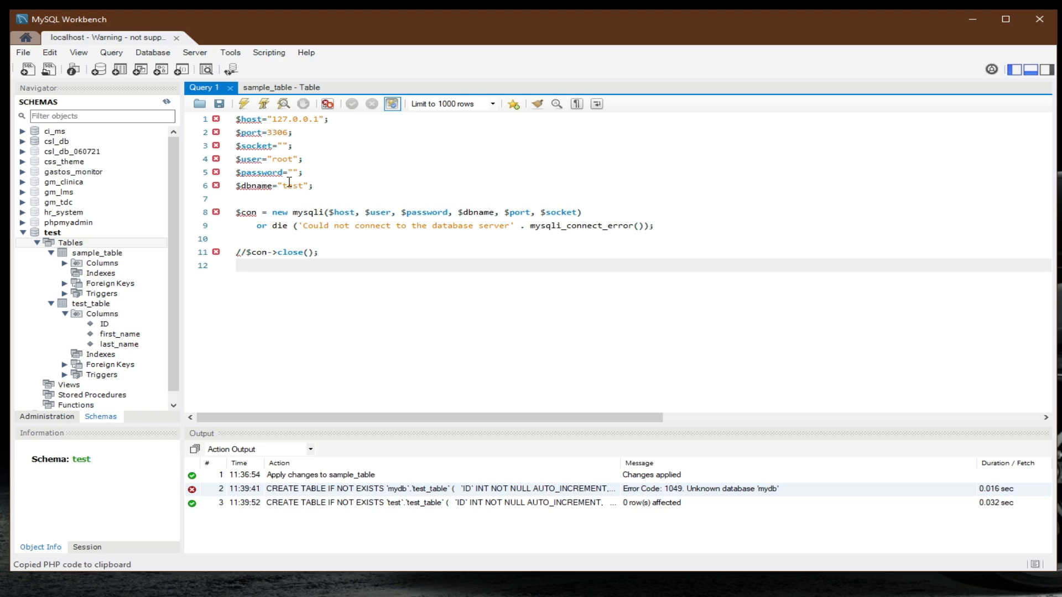
pyautogui.click(262, 55)
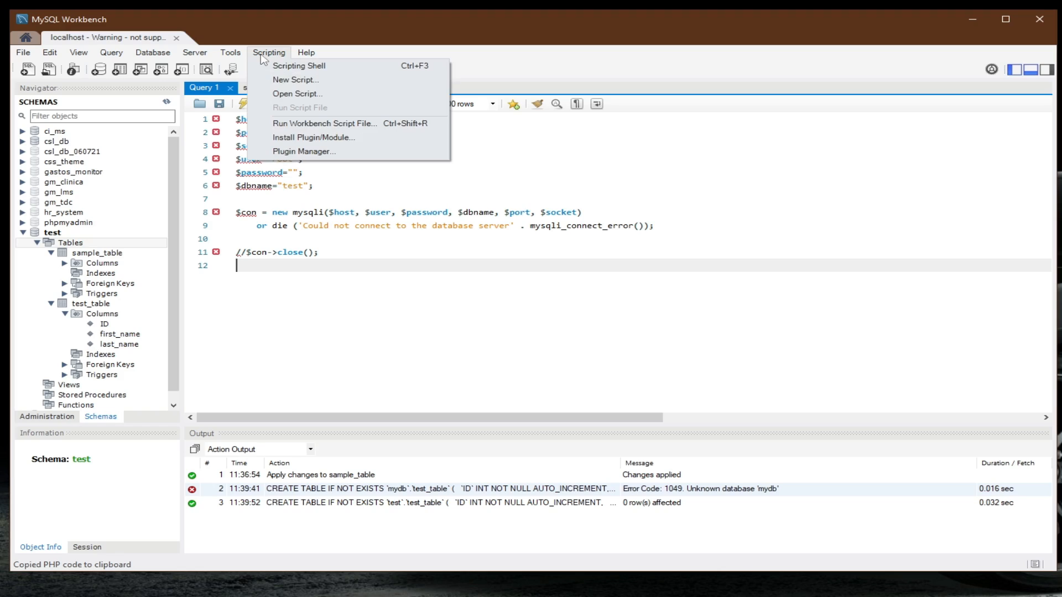
pyautogui.click(326, 254)
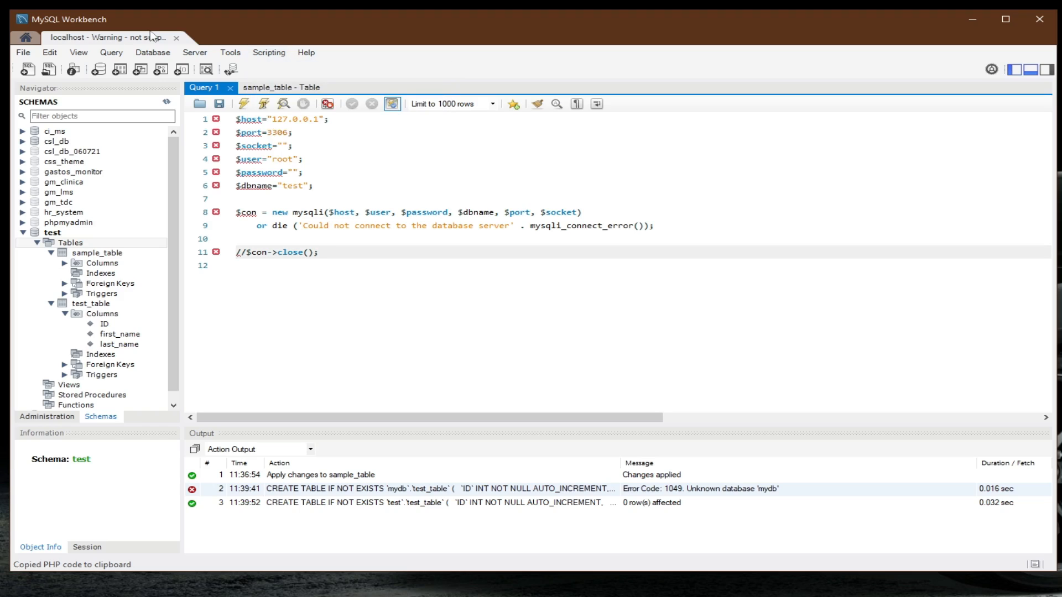
pyautogui.moveTo(259, 158)
pyautogui.click(202, 54)
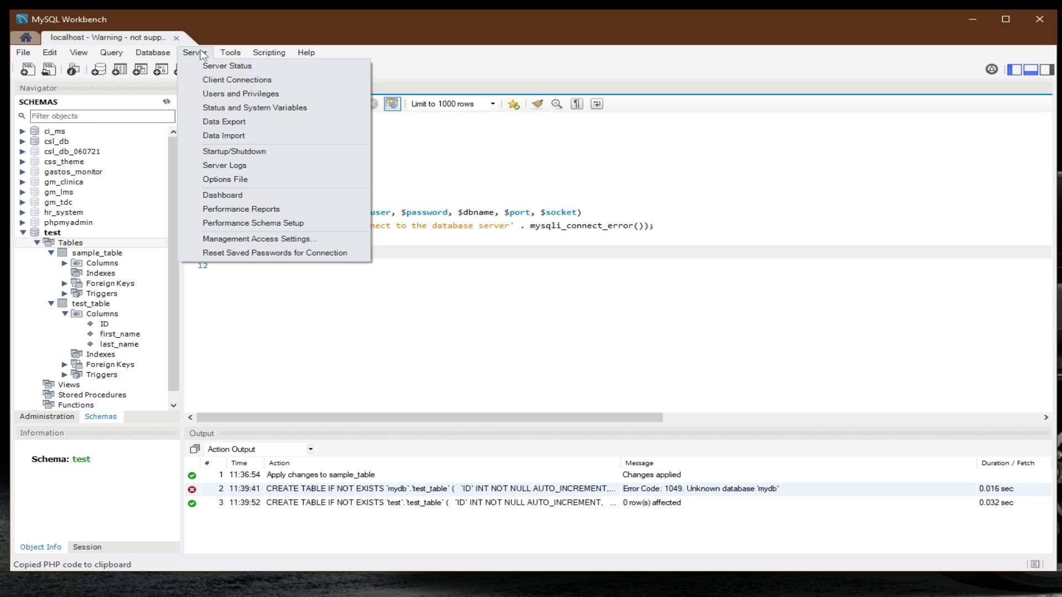
pyautogui.click(505, 212)
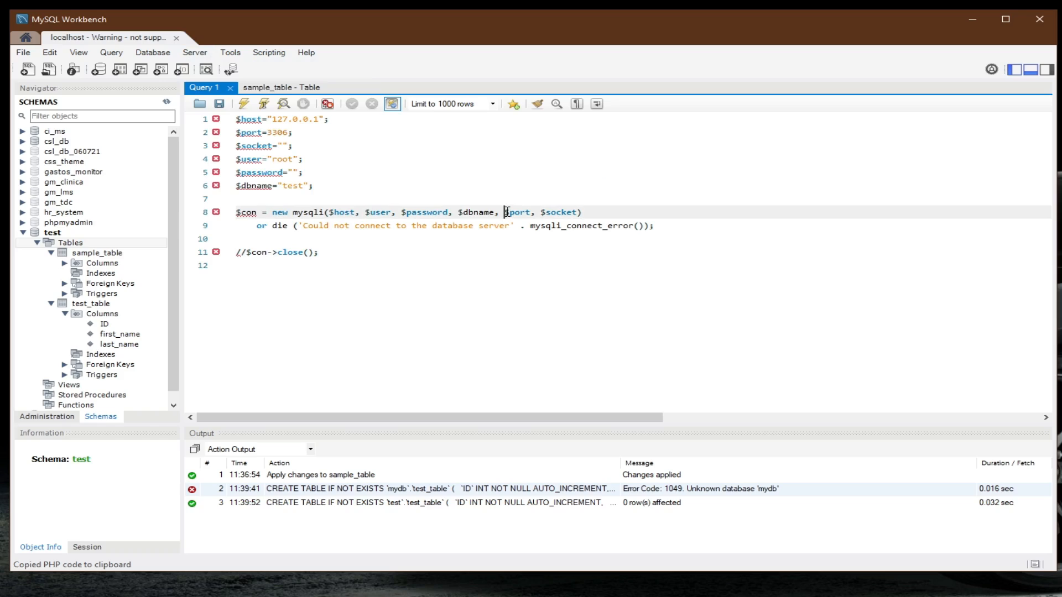